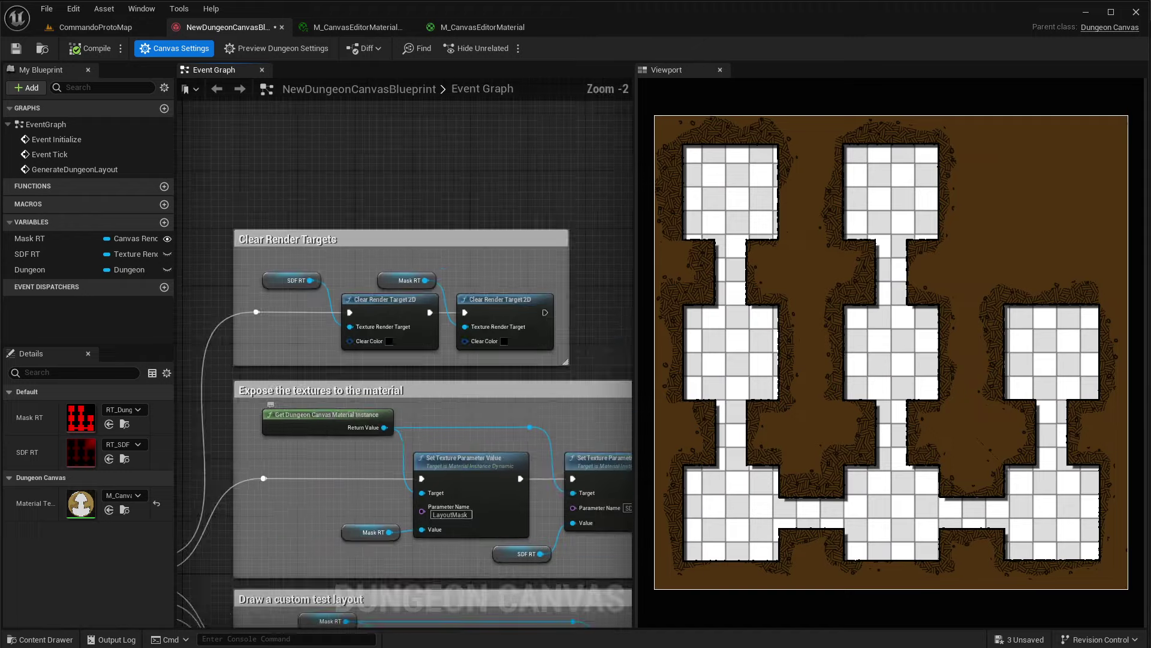
Step: Review the Event Initialize sequence in the event graph and save NewDungeonCanvasBlueprint
{"action": "right_click_drag", "start_coordinate": [420, 444], "coordinate": [420, 215]}
{"action": "right_click_drag", "start_coordinate": [467, 340], "coordinate": [657, 204]}
{"action": "right_click_drag", "start_coordinate": [438, 127], "coordinate": [455, 167]}
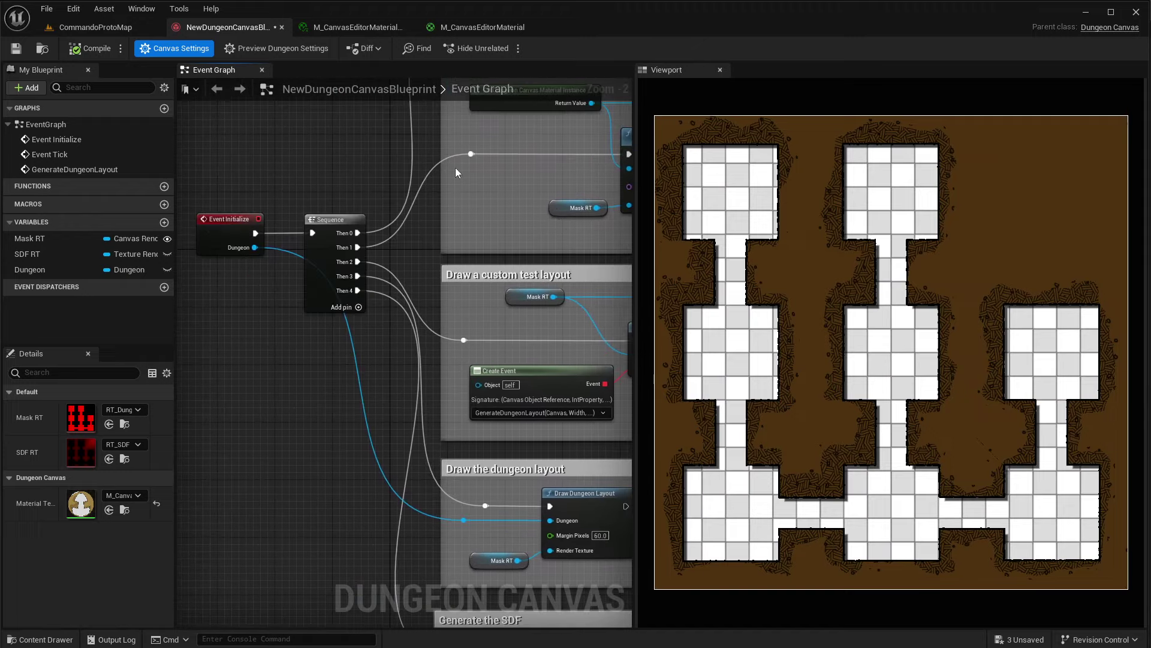
{"action": "left_click", "coordinate": [16, 50]}
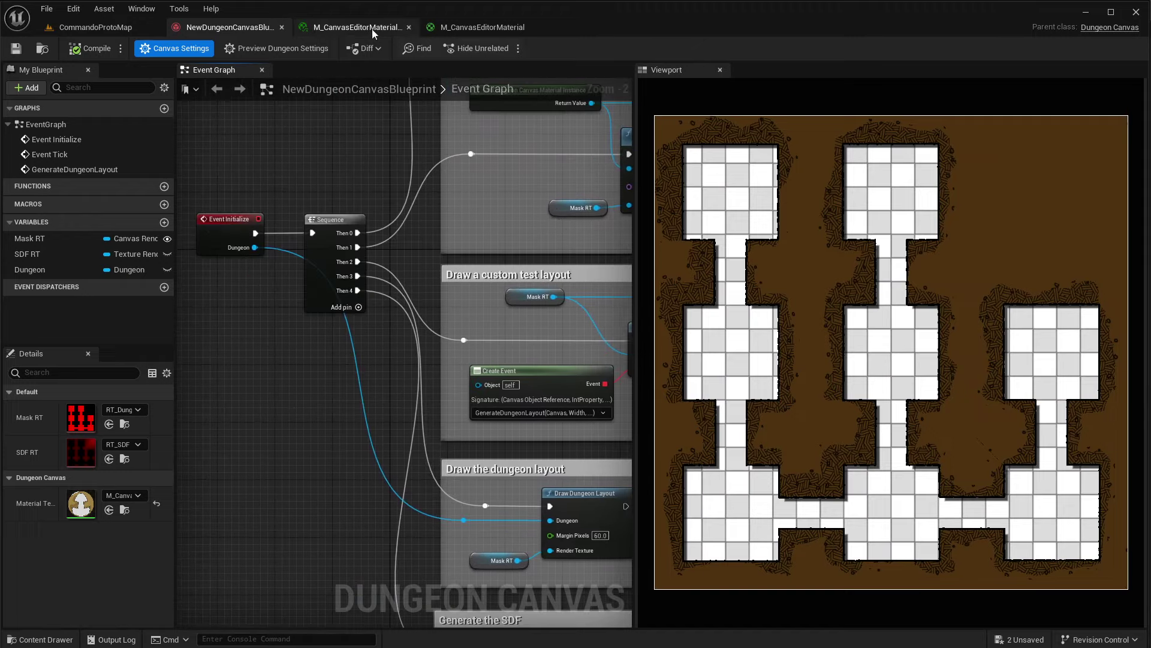
Step: In M_CanvasEditorMaterial, connect SetMaterialAttributes to the material output, apply it, and check the result in the material instance preview
{"action": "left_click", "coordinate": [476, 28]}
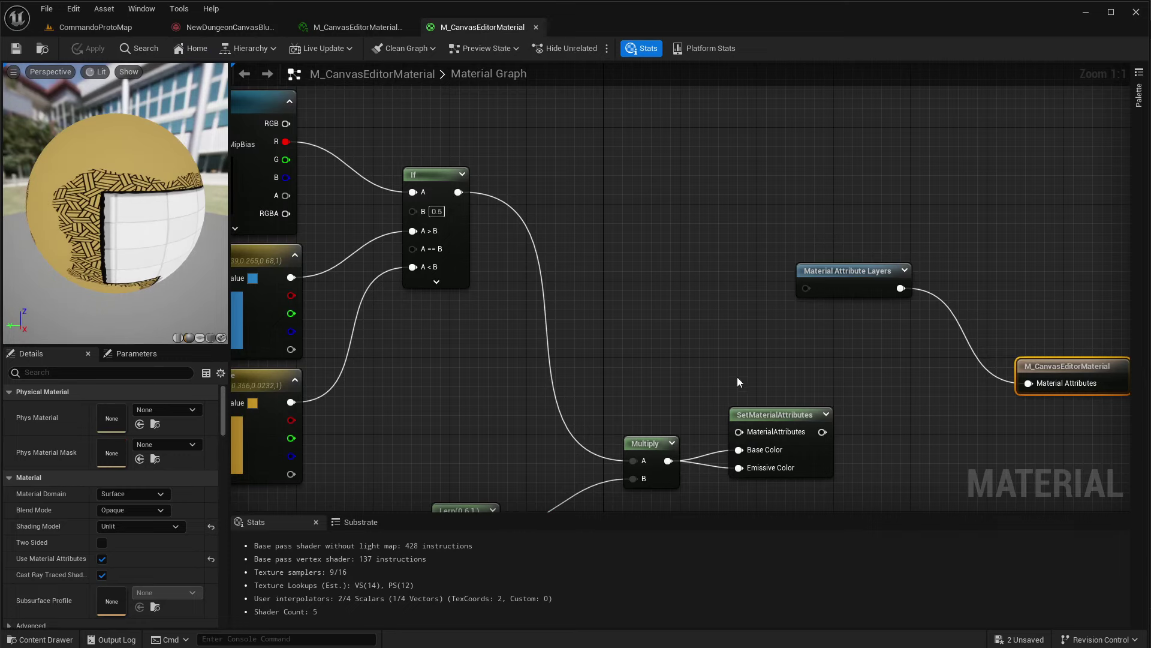
{"action": "right_click_drag", "start_coordinate": [681, 367], "coordinate": [583, 322]}
{"action": "left_click_drag", "start_coordinate": [624, 383], "coordinate": [831, 336]}
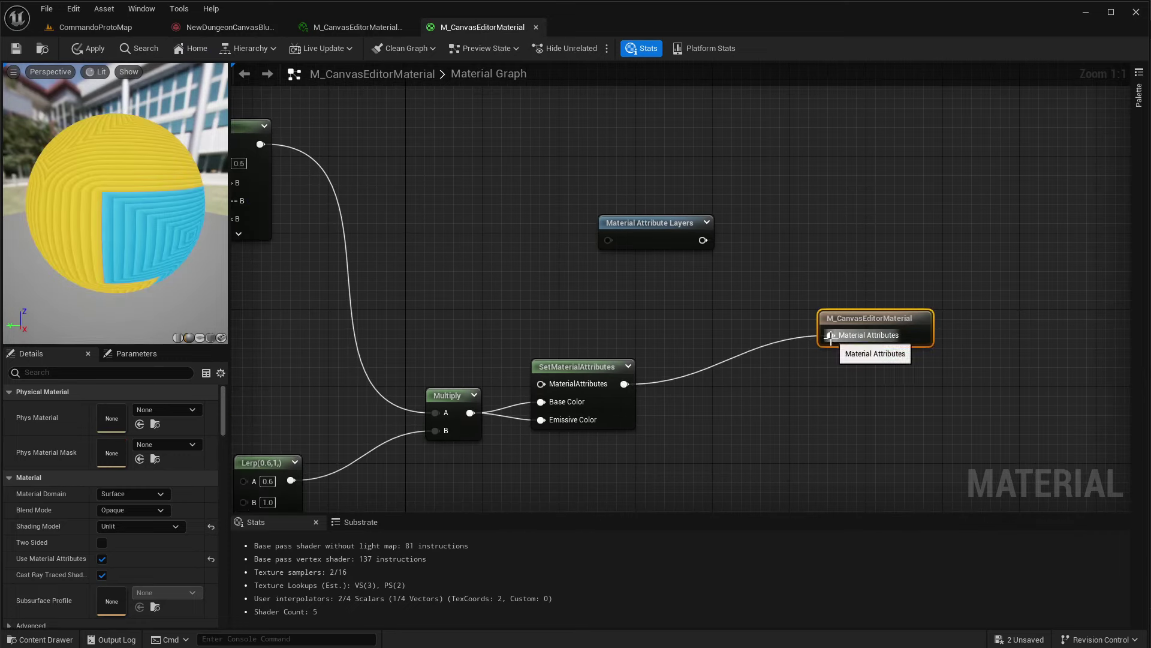
{"action": "left_click", "coordinate": [88, 50]}
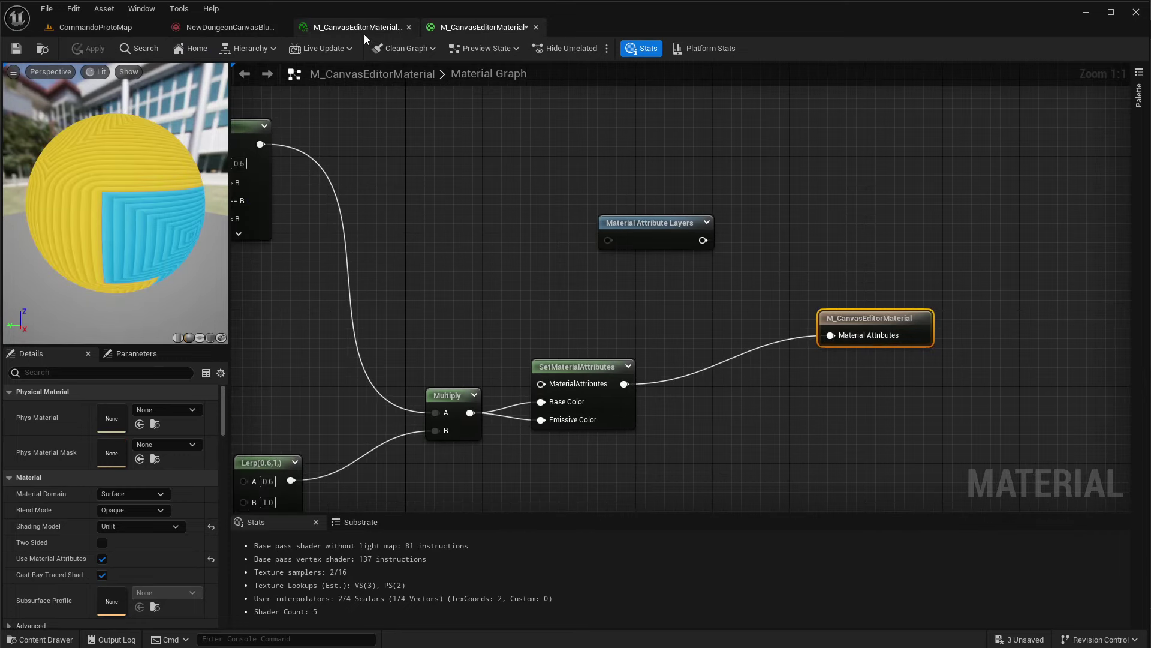
{"action": "left_click", "coordinate": [346, 30]}
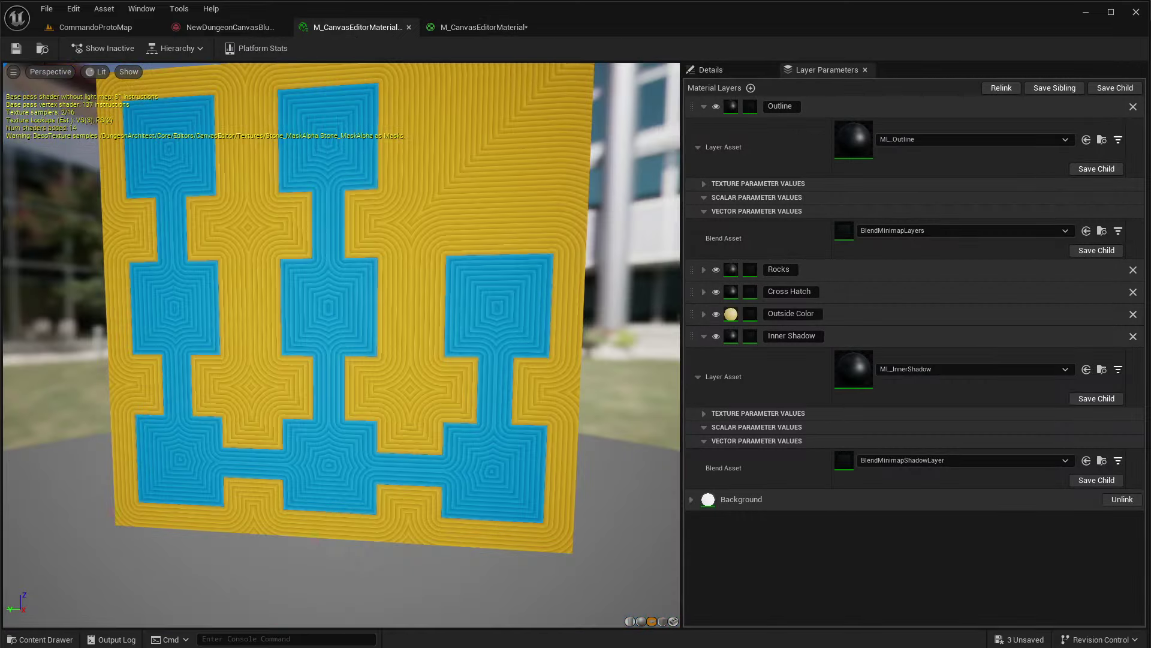
{"action": "left_click_drag", "start_coordinate": [227, 99], "coordinate": [263, 94]}
Step: Inspect the Generate SDF node in the event graph of NewDungeonCanvasBlueprint
{"action": "left_click", "coordinate": [218, 28]}
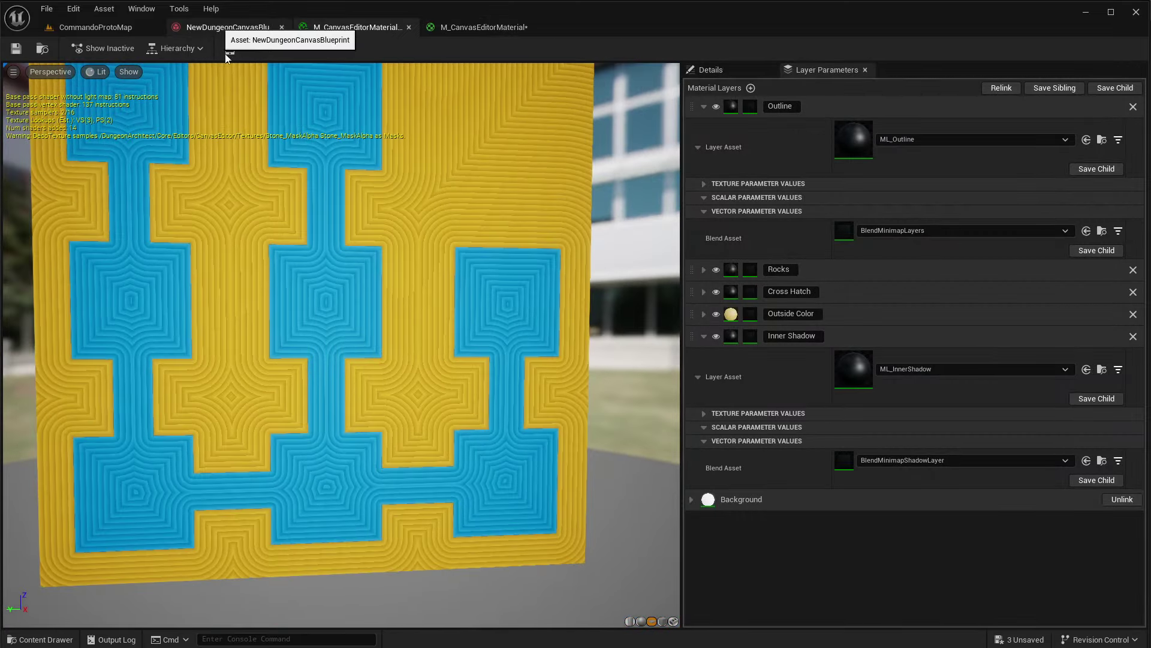
{"action": "right_click_drag", "start_coordinate": [392, 331], "coordinate": [231, 81]}
{"action": "scroll", "coordinate": [327, 309], "scroll_direction": "up", "scroll_amount": 2}
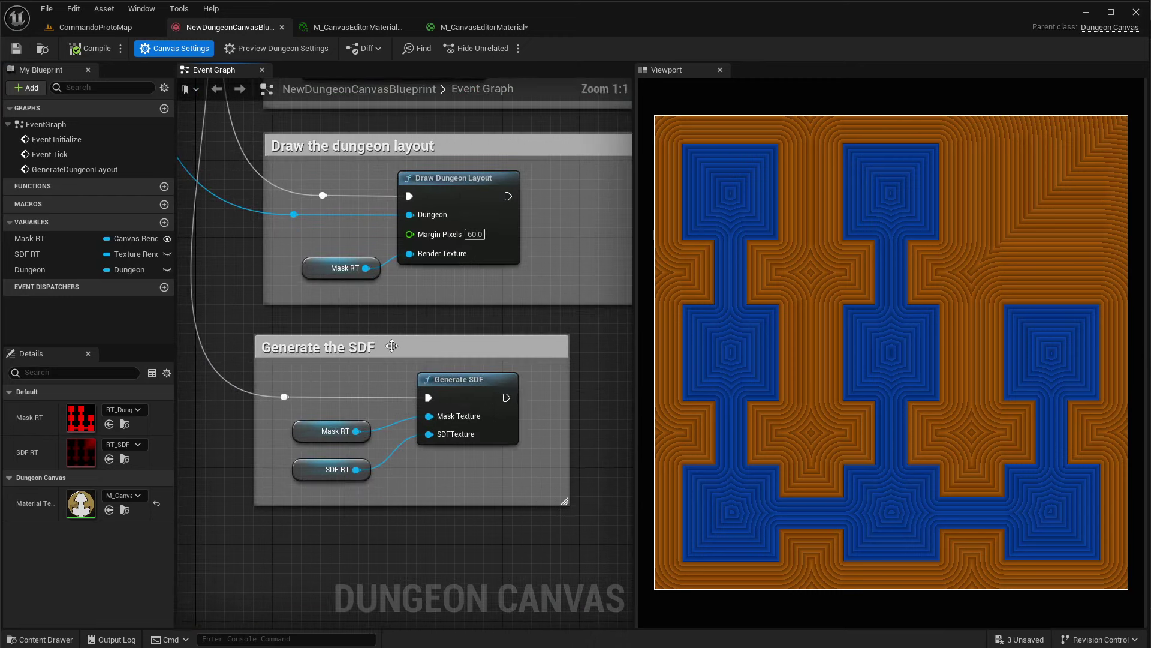
{"action": "left_click", "coordinate": [458, 384]}
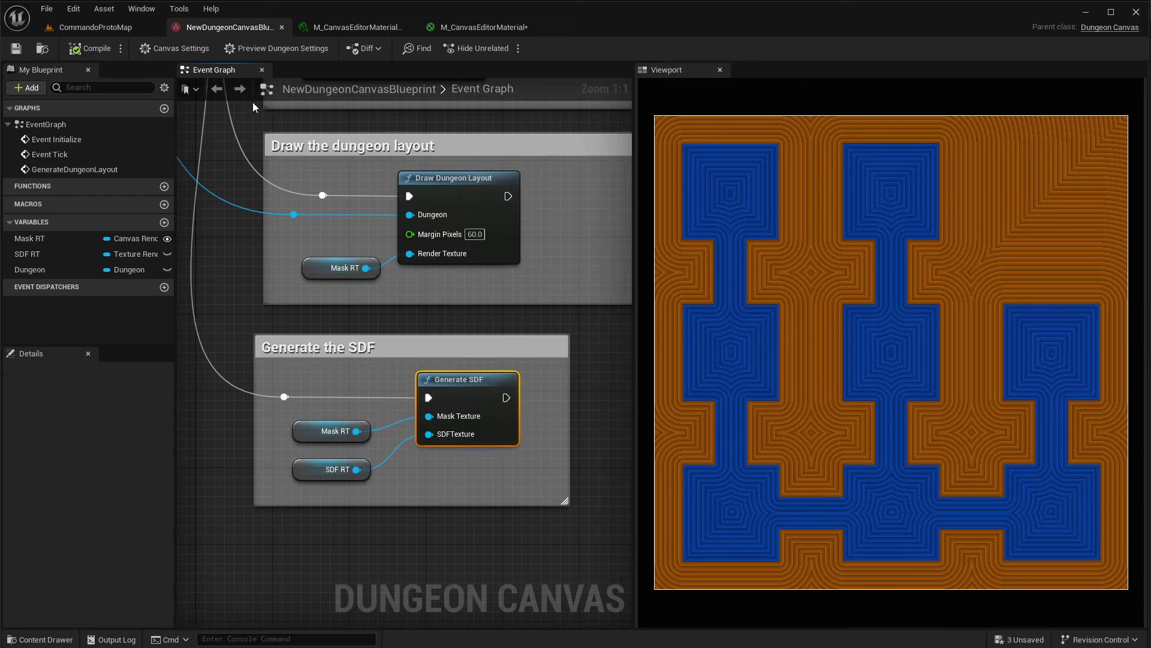
Step: Open the RT_SDF render target from the project's Temp folder
{"action": "left_click", "coordinate": [120, 32]}
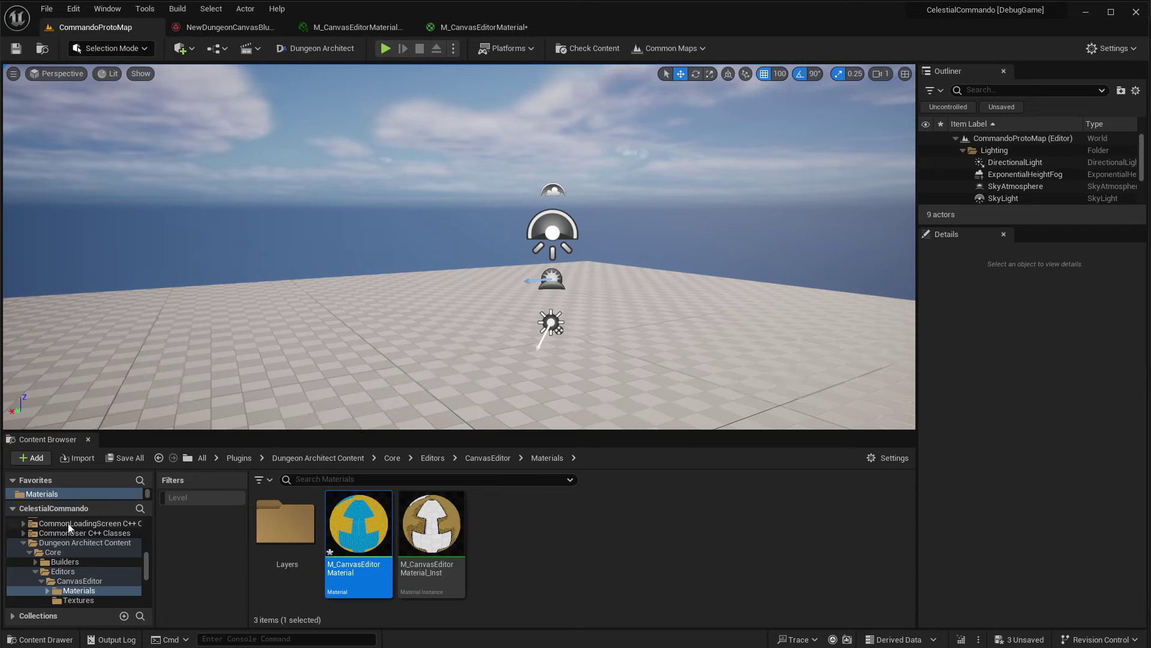
{"action": "scroll", "coordinate": [60, 494], "scroll_direction": "up", "scroll_amount": 1}
{"action": "left_click", "coordinate": [60, 494]}
{"action": "left_click", "coordinate": [444, 553]}
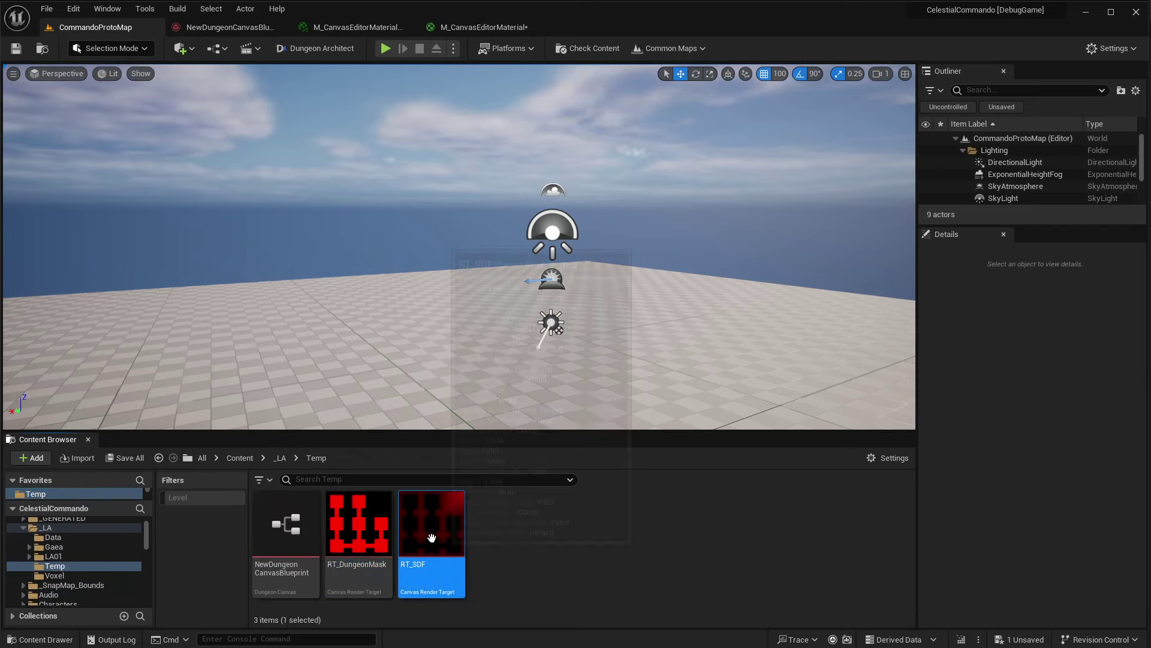
{"action": "double_click", "coordinate": [429, 542]}
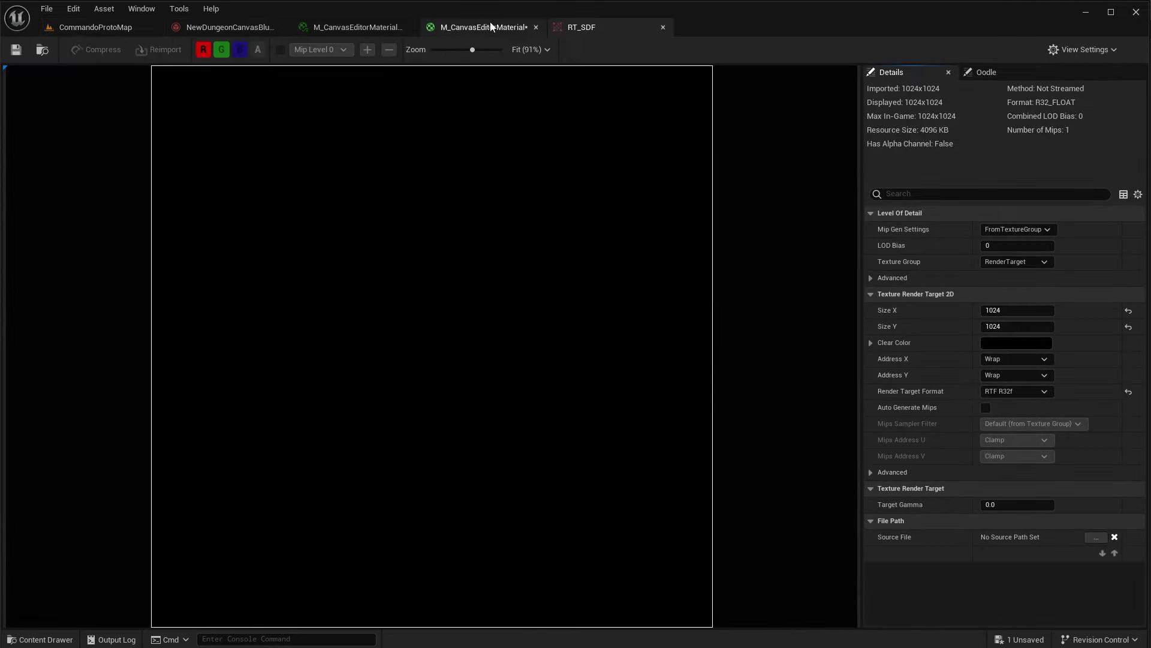
Step: Compile NewDungeonCanvasBlueprint, inspect the regenerated distance field in RT_SDF, and save that render target
{"action": "left_click", "coordinate": [226, 28]}
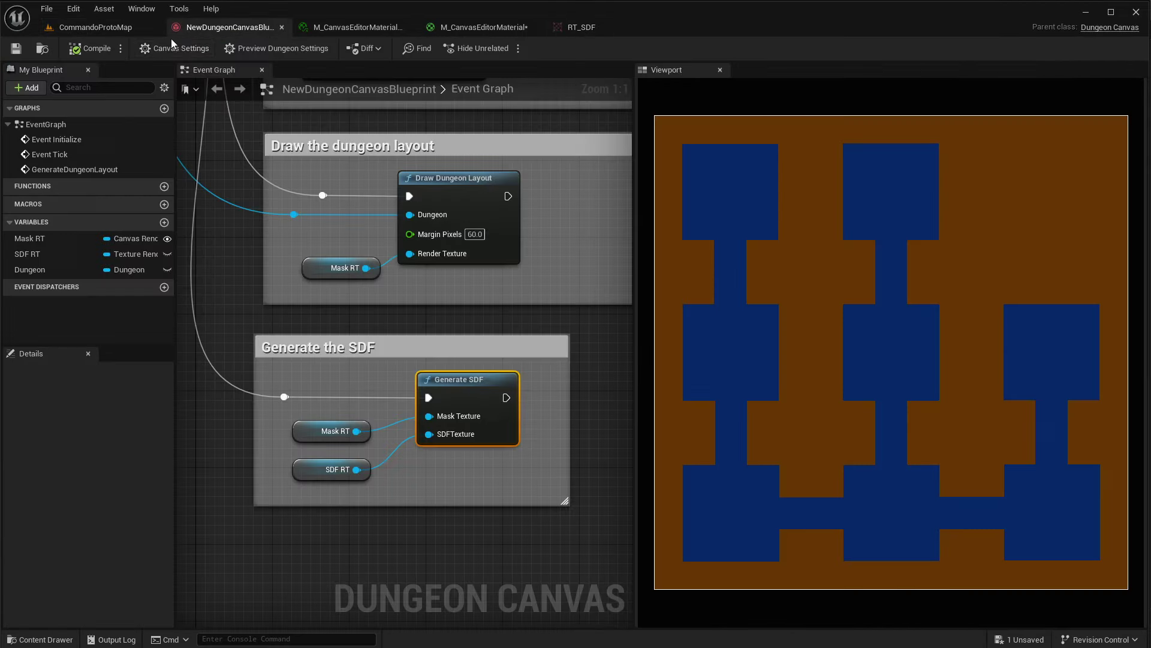
{"action": "left_click", "coordinate": [90, 49]}
{"action": "left_click", "coordinate": [578, 28]}
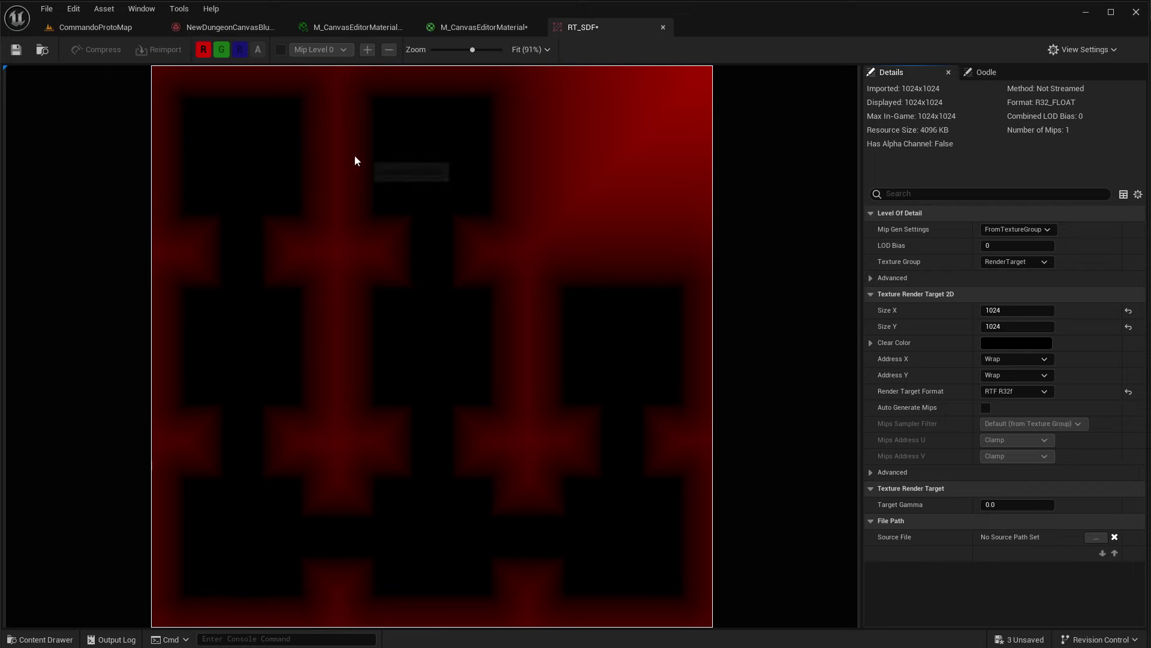
{"action": "scroll", "coordinate": [360, 178], "scroll_direction": "up", "scroll_amount": 1}
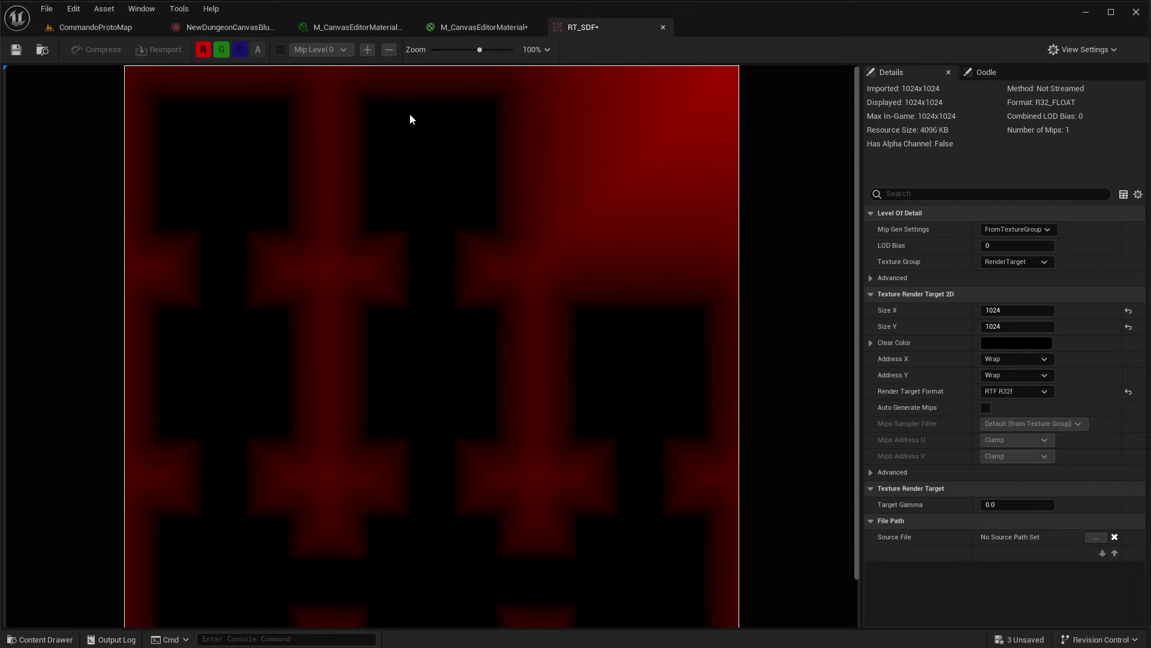
{"action": "left_click", "coordinate": [17, 50]}
Step: Connect Material Attribute Layers back to the output of M_CanvasEditorMaterial and apply the material
{"action": "left_click", "coordinate": [227, 27]}
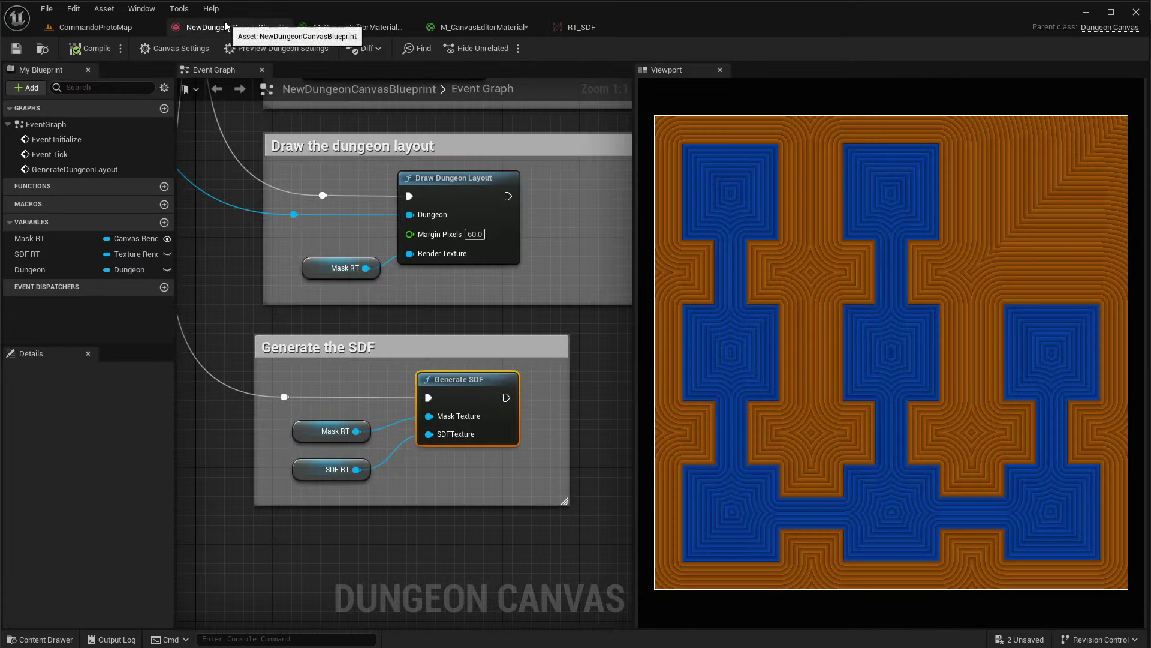
{"action": "left_click", "coordinate": [478, 28]}
{"action": "left_click_drag", "start_coordinate": [703, 240], "coordinate": [831, 335]}
{"action": "left_click", "coordinate": [85, 47]}
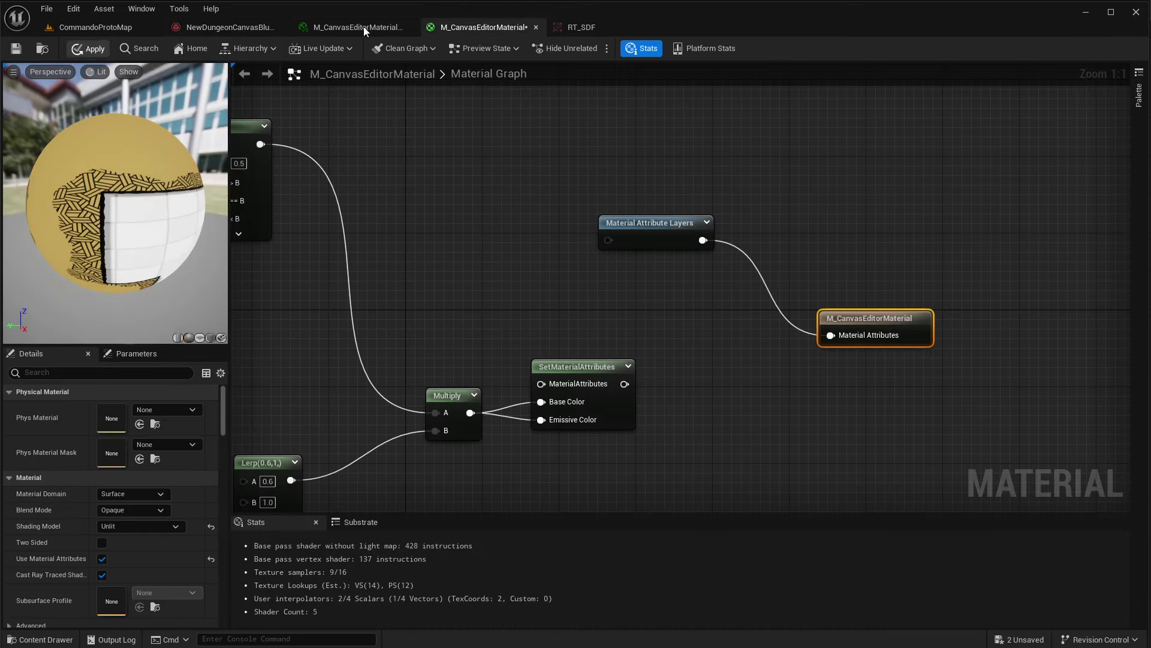
Step: Examine the outline, cross hatching and floor tiles up close in the material instance preview
{"action": "left_click", "coordinate": [362, 27]}
{"action": "right_click_drag", "start_coordinate": [410, 229], "coordinate": [410, 144]}
{"action": "left_click_drag", "start_coordinate": [410, 229], "coordinate": [378, 229]}
{"action": "left_click_drag", "start_coordinate": [495, 246], "coordinate": [513, 249]}
{"action": "right_click_drag", "start_coordinate": [495, 246], "coordinate": [495, 353]}
{"action": "left_click_drag", "start_coordinate": [495, 245], "coordinate": [528, 258]}
{"action": "middle_click_drag", "start_coordinate": [495, 245], "coordinate": [360, 144]}
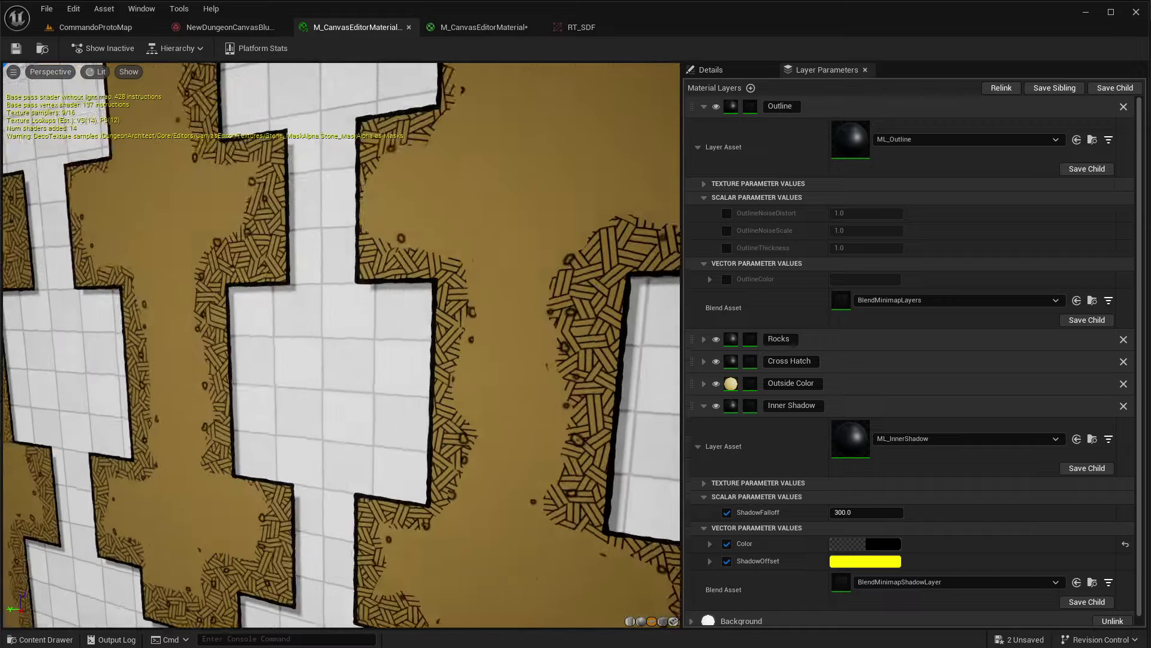
{"action": "right_click_drag", "start_coordinate": [495, 246], "coordinate": [495, 222]}
{"action": "left_click_drag", "start_coordinate": [496, 246], "coordinate": [545, 251]}
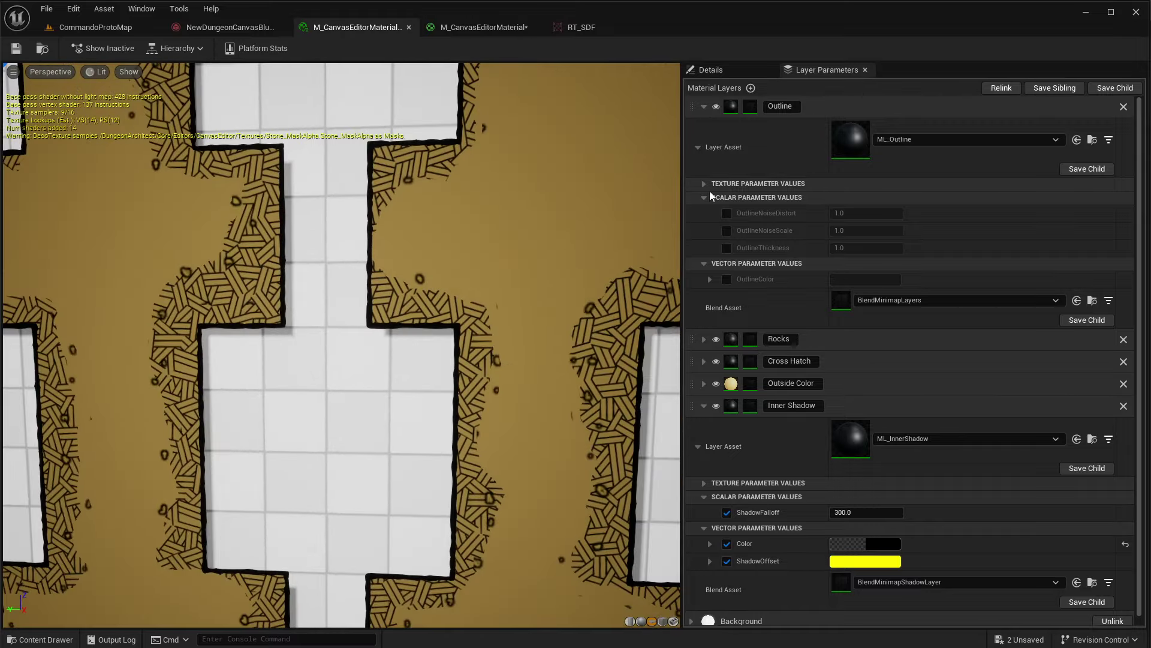
Step: Override the Outline layer's OutlineThickness to about 2.33, OutlineNoiseDistort to about 22.95 and OutlineNoiseScale to about 0.51
{"action": "left_click", "coordinate": [727, 248]}
{"action": "mouse_move", "coordinate": [863, 247]}
{"action": "left_mouse_down"}
{"action": "mouse_move", "coordinate": [900, 248]}
{"action": "mouse_move", "coordinate": [875, 247]}
{"action": "left_mouse_up"}
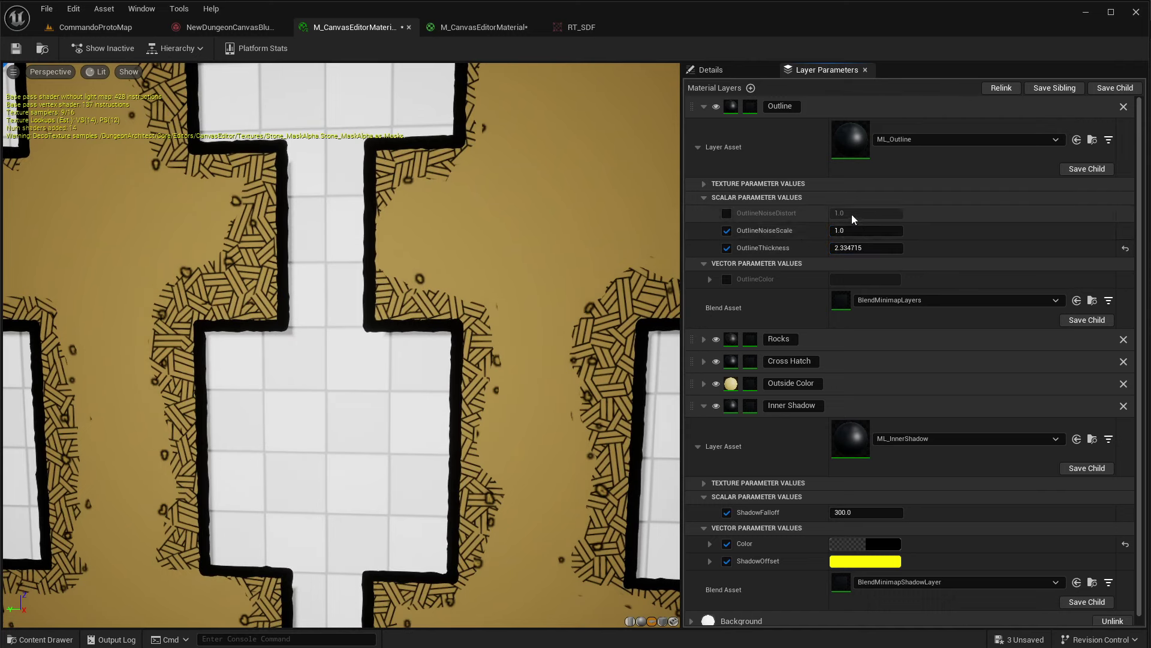
{"action": "left_click_drag", "start_coordinate": [866, 213], "coordinate": [848, 230]}
{"action": "scroll", "coordinate": [477, 256], "scroll_direction": "down", "scroll_amount": 3}
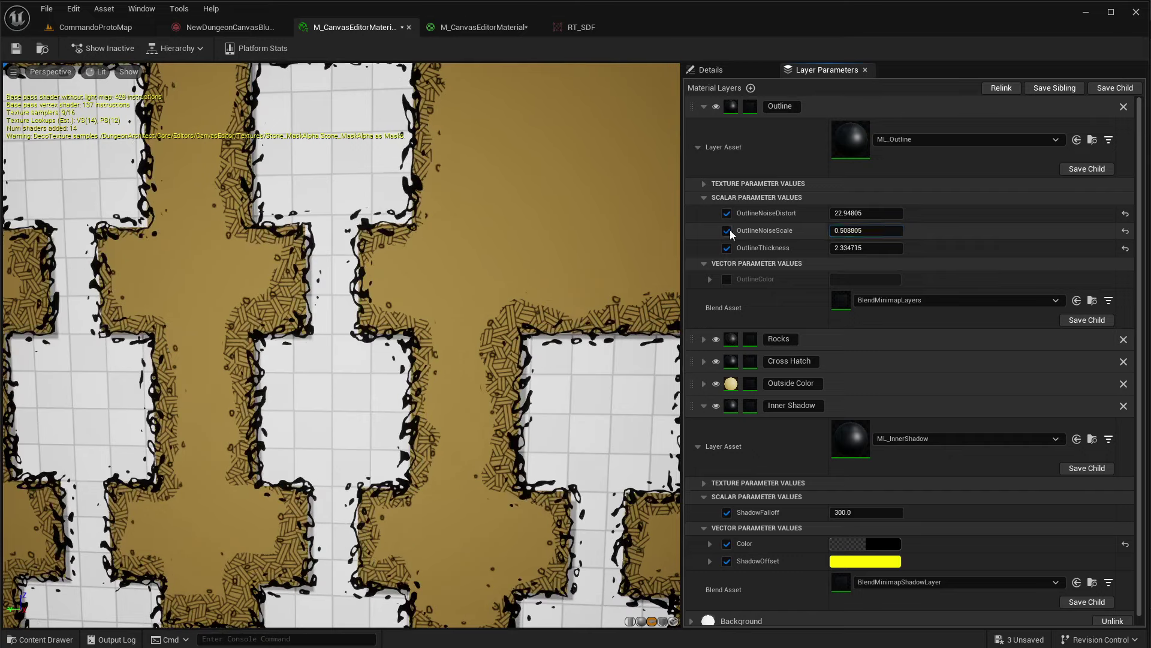
Step: Disable the Outline layer's noise scale, noise distortion and thickness overrides, and collapse its parameters
{"action": "left_click", "coordinate": [727, 230]}
{"action": "left_click", "coordinate": [727, 213]}
{"action": "left_click", "coordinate": [727, 247]}
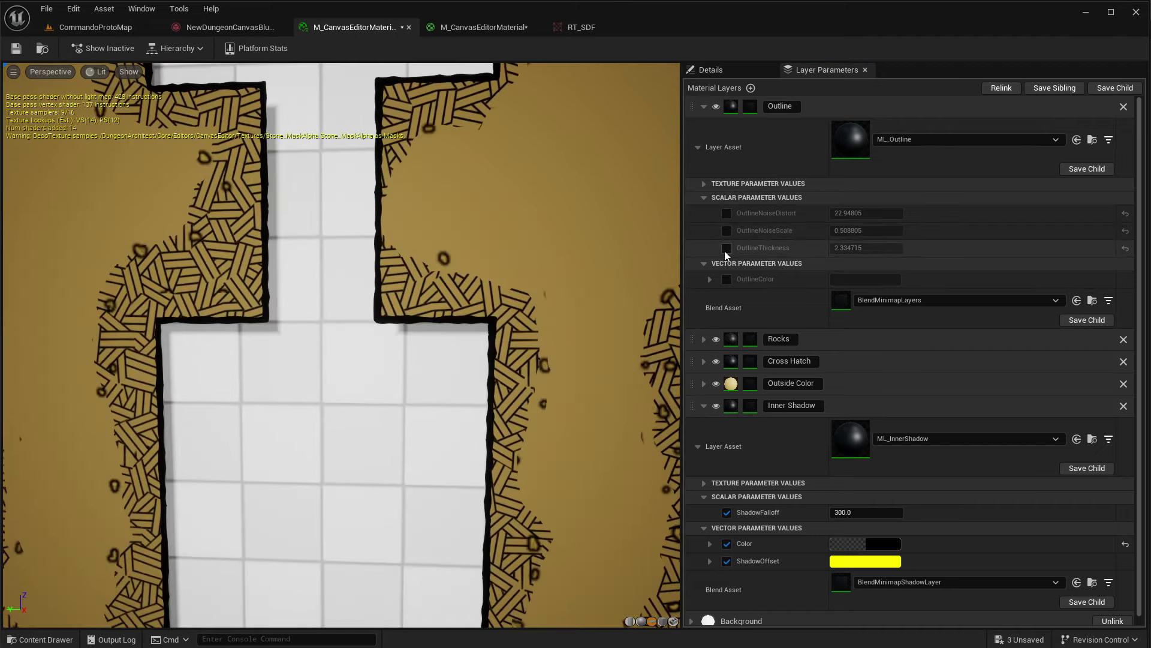
{"action": "left_click", "coordinate": [704, 197]}
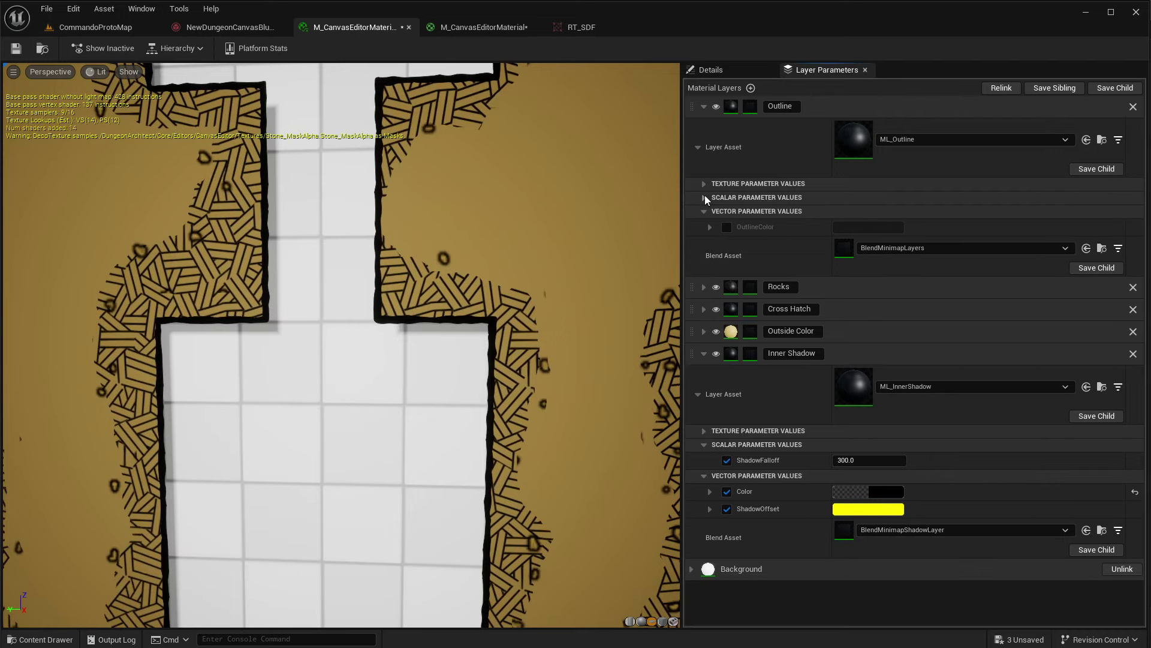
{"action": "left_click", "coordinate": [697, 146]}
Step: Toggle the Outline layer's visibility off and on to compare the map, and collapse the layer
{"action": "left_click", "coordinate": [720, 106]}
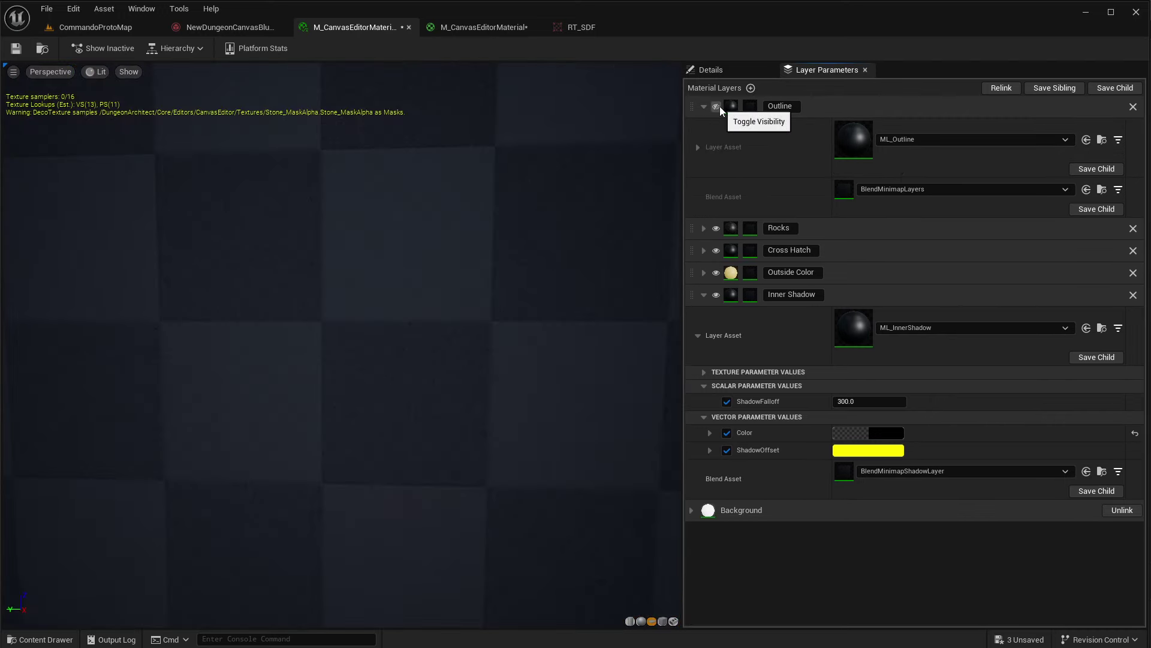
{"action": "left_click", "coordinate": [720, 107]}
{"action": "left_click", "coordinate": [719, 106]}
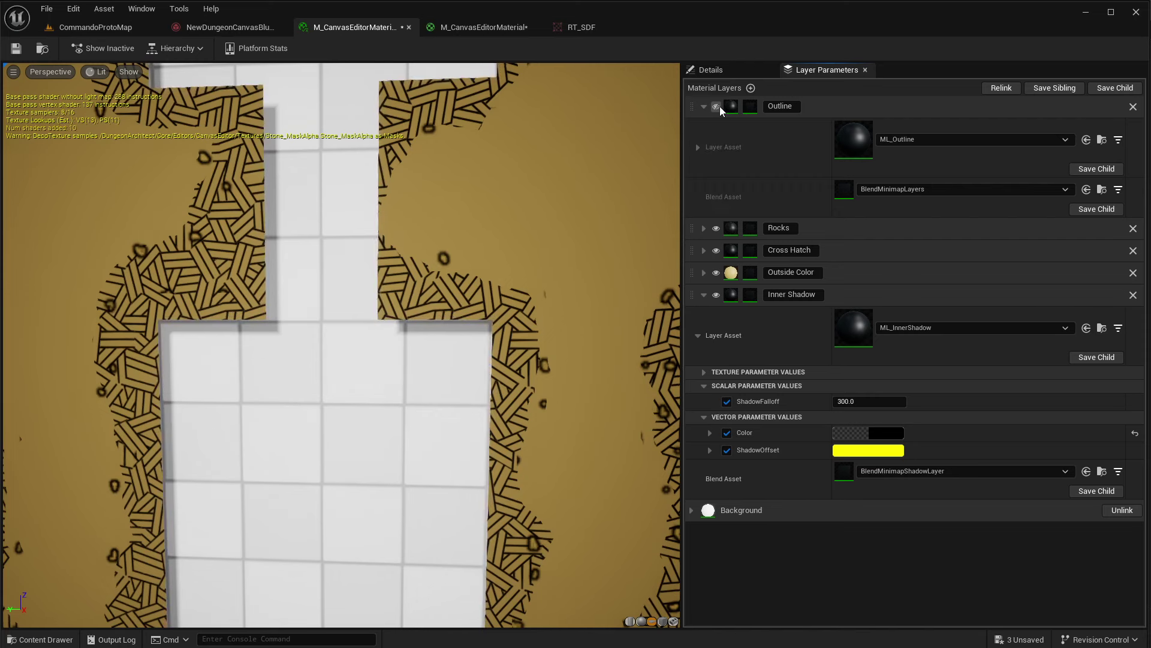
{"action": "left_click", "coordinate": [720, 106]}
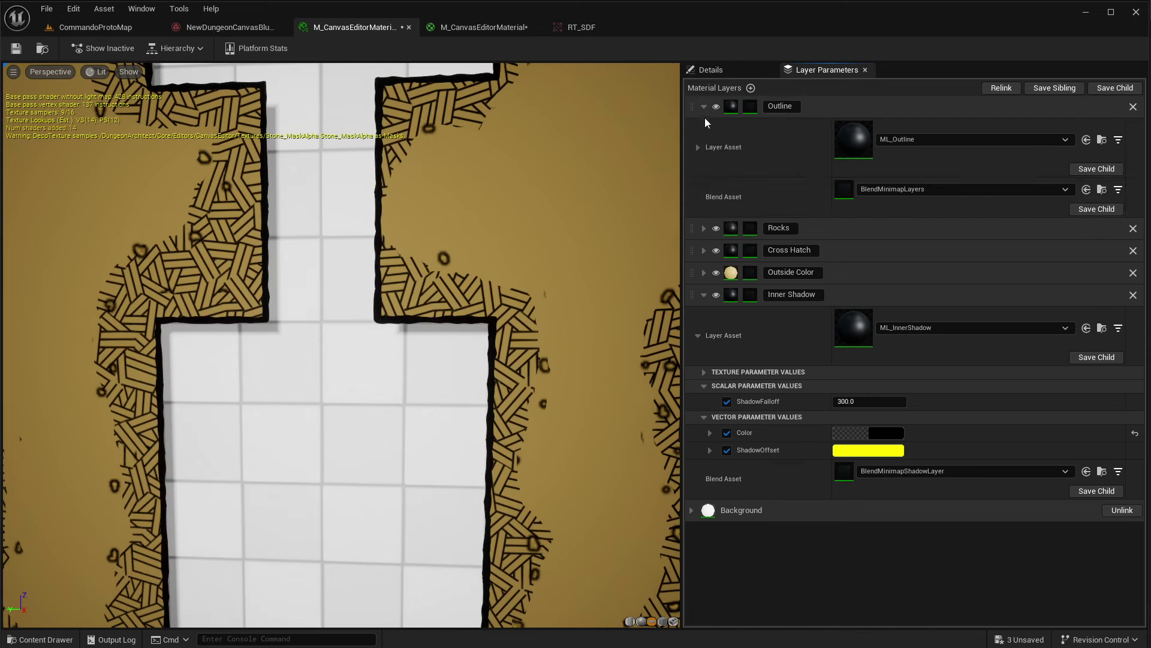
{"action": "left_click", "coordinate": [705, 117]}
Step: Expand the Cross Hatch layer and toggle its visibility off and on to compare the whole map
{"action": "left_click", "coordinate": [704, 128]}
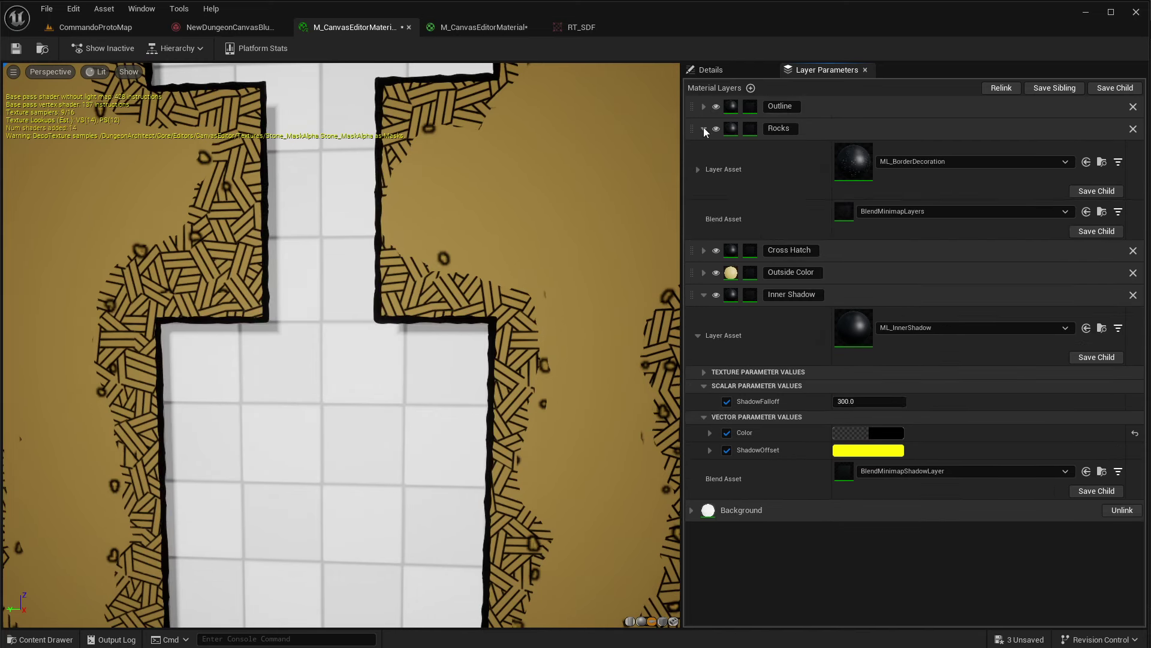
{"action": "left_click", "coordinate": [704, 130]}
{"action": "left_click", "coordinate": [703, 150]}
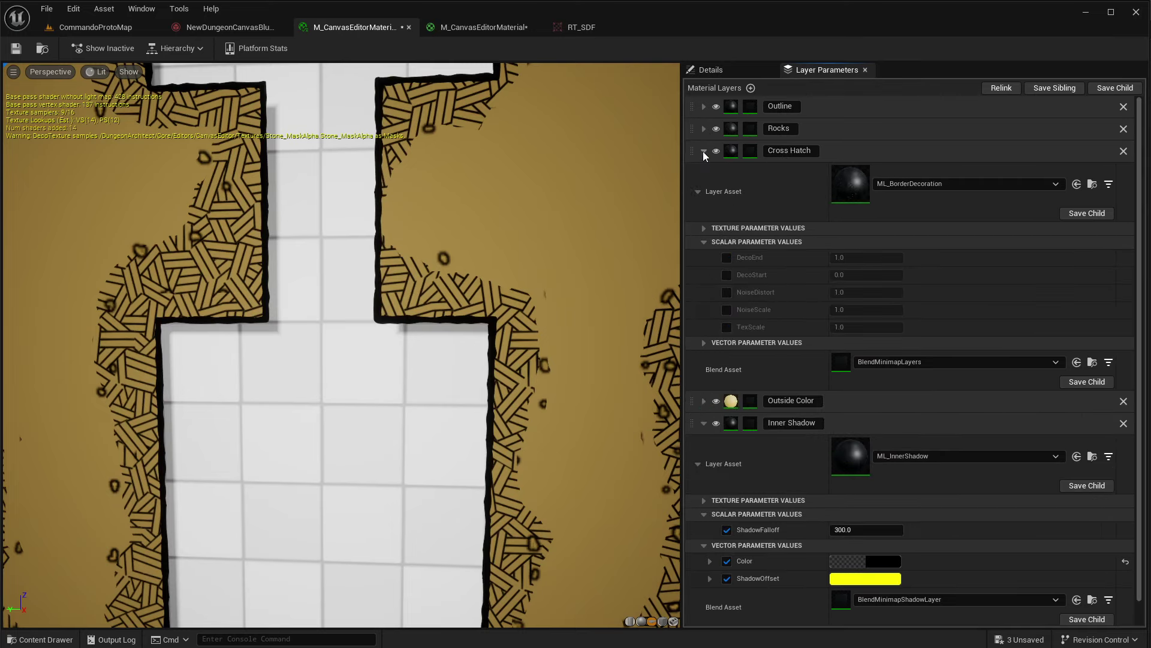
{"action": "left_click", "coordinate": [718, 150]}
{"action": "left_click", "coordinate": [718, 149]}
{"action": "left_click", "coordinate": [718, 150]}
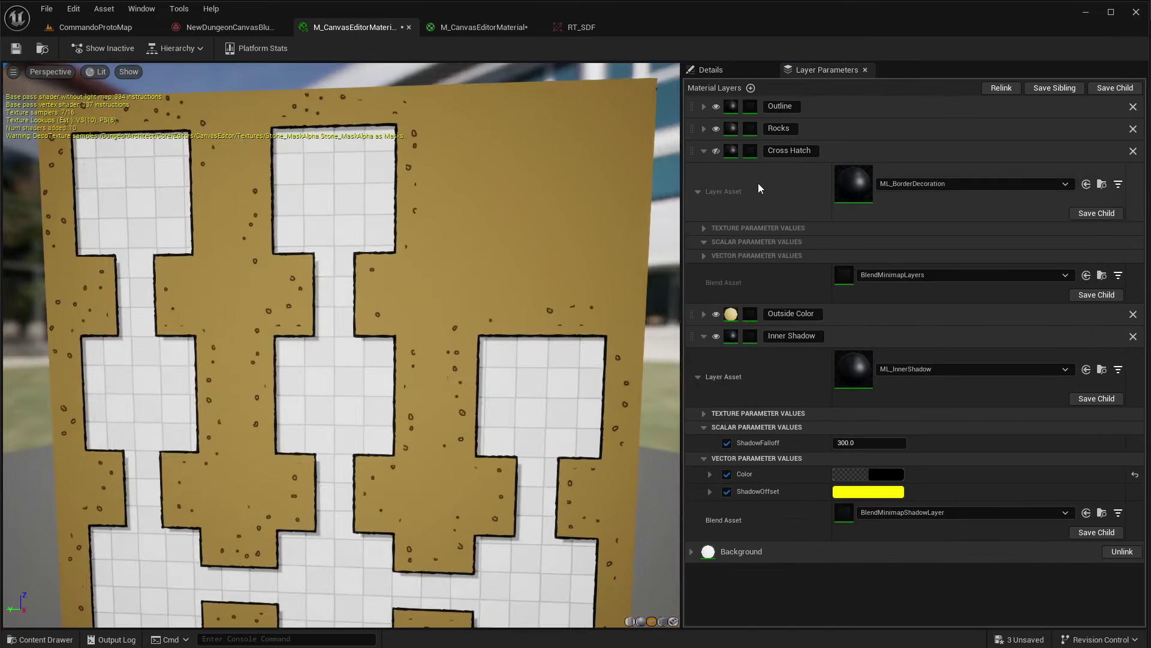
{"action": "left_click", "coordinate": [714, 151]}
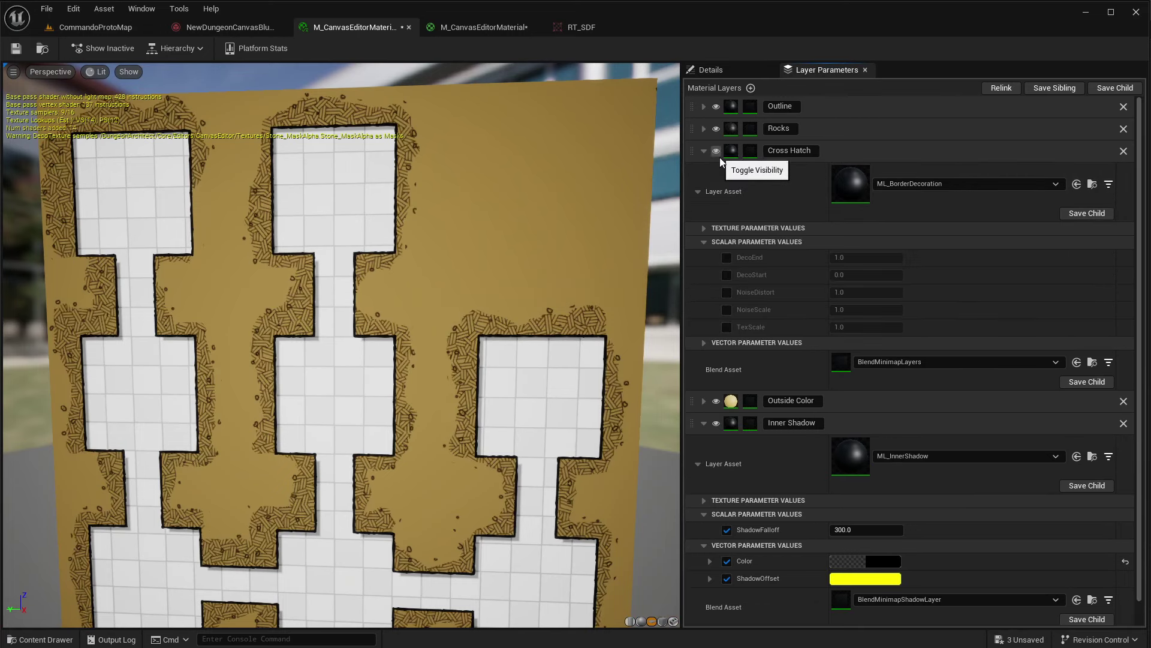
Step: Override the Cross Hatch layer's DecoEnd parameter, setting it to about 0.896
{"action": "left_click", "coordinate": [726, 275]}
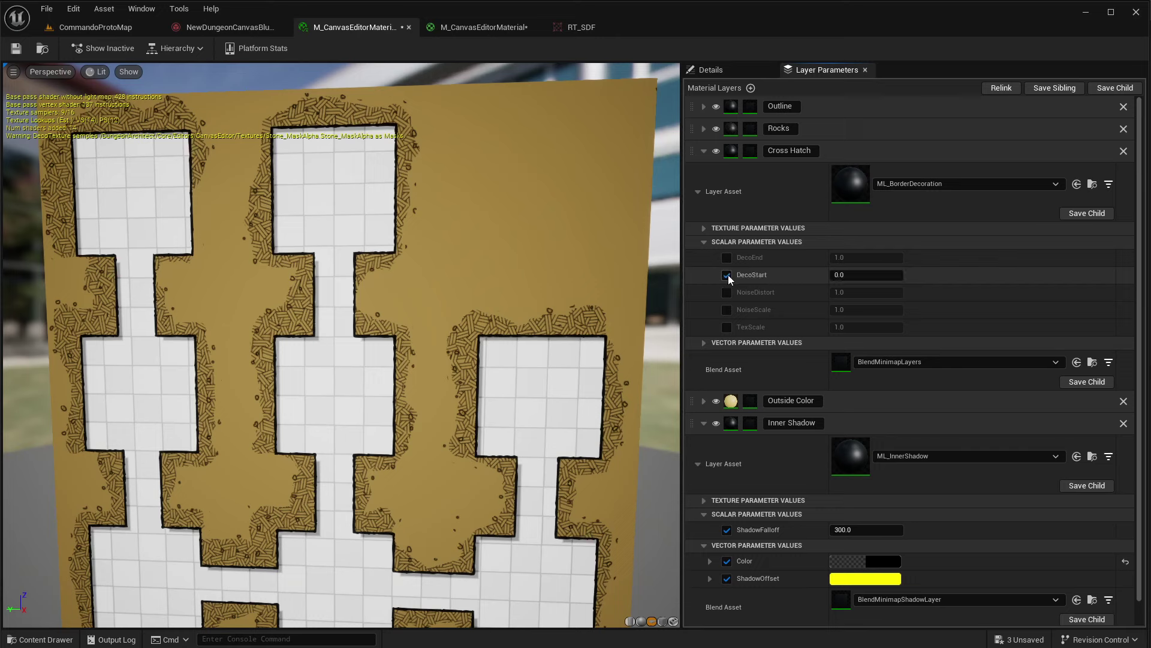
{"action": "left_click", "coordinate": [728, 276]}
{"action": "left_click", "coordinate": [728, 258]}
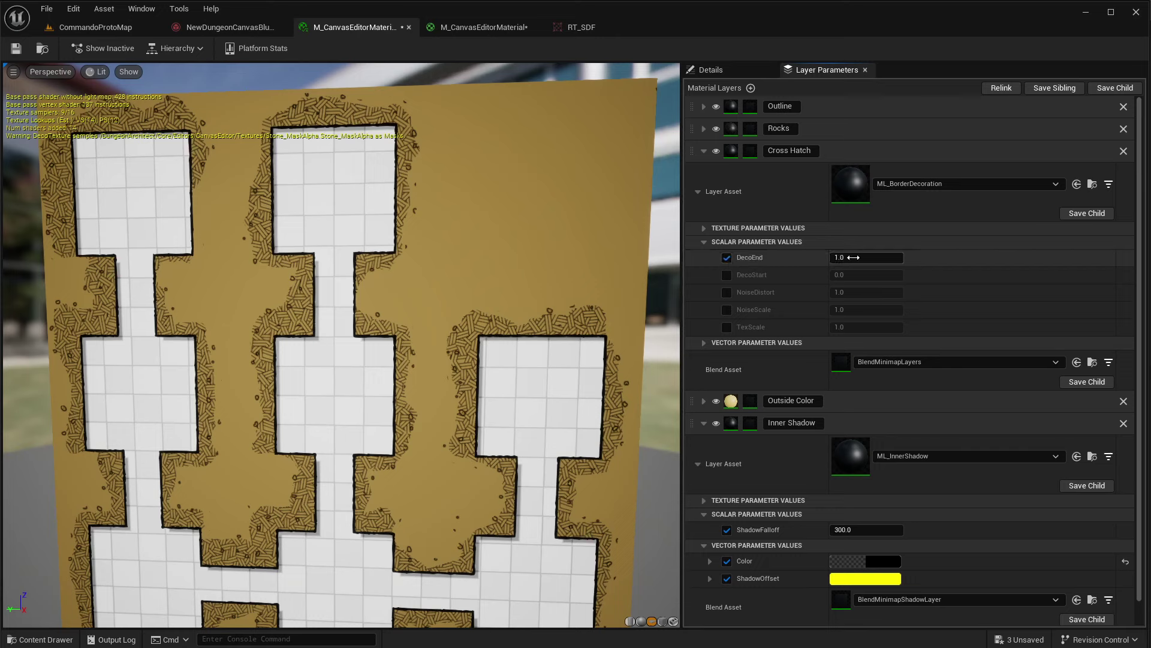
{"action": "mouse_move", "coordinate": [853, 257]}
{"action": "left_mouse_down"}
{"action": "mouse_move", "coordinate": [899, 258]}
{"action": "mouse_move", "coordinate": [809, 258]}
{"action": "mouse_move", "coordinate": [866, 258]}
{"action": "mouse_move", "coordinate": [852, 292]}
{"action": "mouse_move", "coordinate": [912, 292]}
{"action": "mouse_move", "coordinate": [846, 292]}
{"action": "mouse_move", "coordinate": [874, 292]}
{"action": "mouse_move", "coordinate": [853, 292]}
{"action": "mouse_move", "coordinate": [870, 277]}
{"action": "mouse_move", "coordinate": [858, 277]}
{"action": "mouse_move", "coordinate": [868, 327]}
{"action": "mouse_move", "coordinate": [851, 327]}
{"action": "left_mouse_up"}
Step: Try Cross Hatch overrides of DecoStart about 0.685, NoiseDistort about 1.07 and NoiseScale about 1.20, leaving only TexScale at about 0.63 added
{"action": "left_click", "coordinate": [727, 292]}
{"action": "left_click", "coordinate": [726, 276]}
{"action": "left_click", "coordinate": [727, 274]}
{"action": "left_click", "coordinate": [727, 310]}
{"action": "left_click", "coordinate": [726, 310]}
{"action": "left_click", "coordinate": [727, 292]}
{"action": "left_click", "coordinate": [727, 326]}
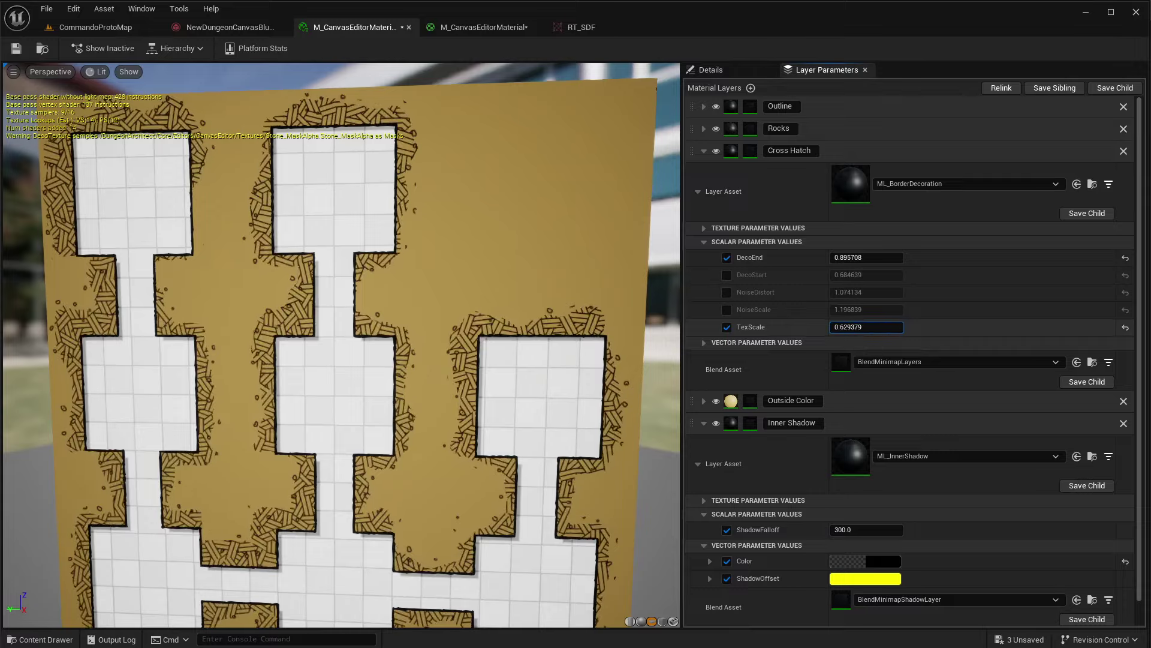
Step: Inspect the hatching up close and disable the Cross Hatch layer's TexScale and DecoEnd overrides
{"action": "right_click_drag", "start_coordinate": [420, 311], "coordinate": [419, 372]}
{"action": "left_click_drag", "start_coordinate": [530, 363], "coordinate": [529, 314]}
{"action": "left_click", "coordinate": [726, 328]}
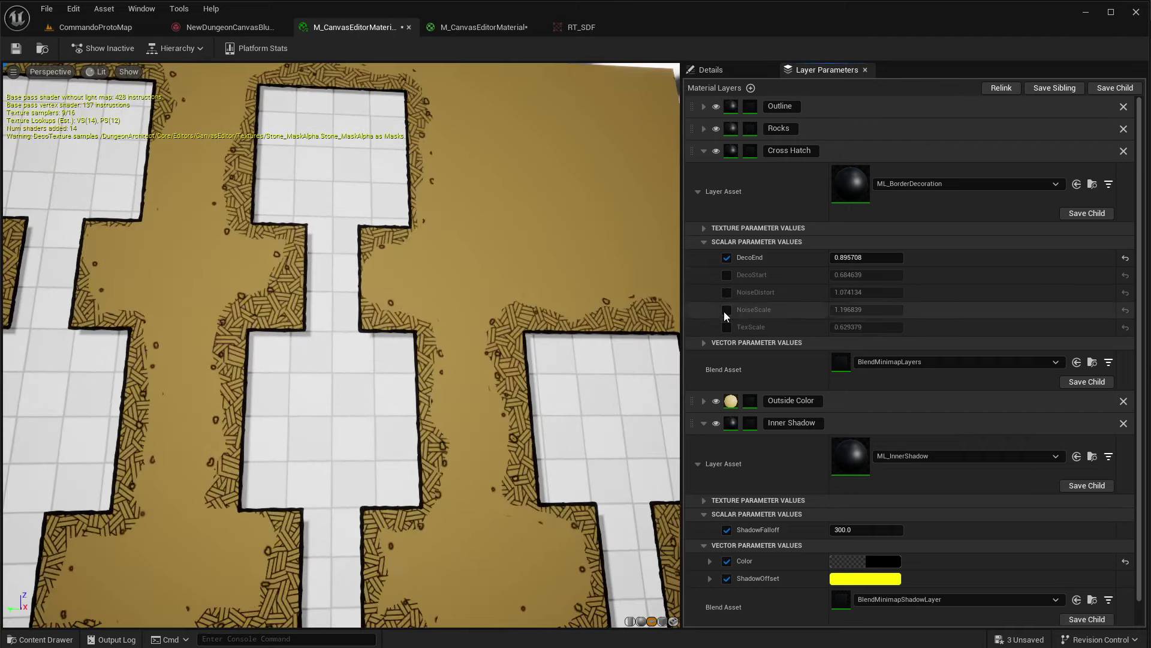
{"action": "left_click", "coordinate": [726, 258]}
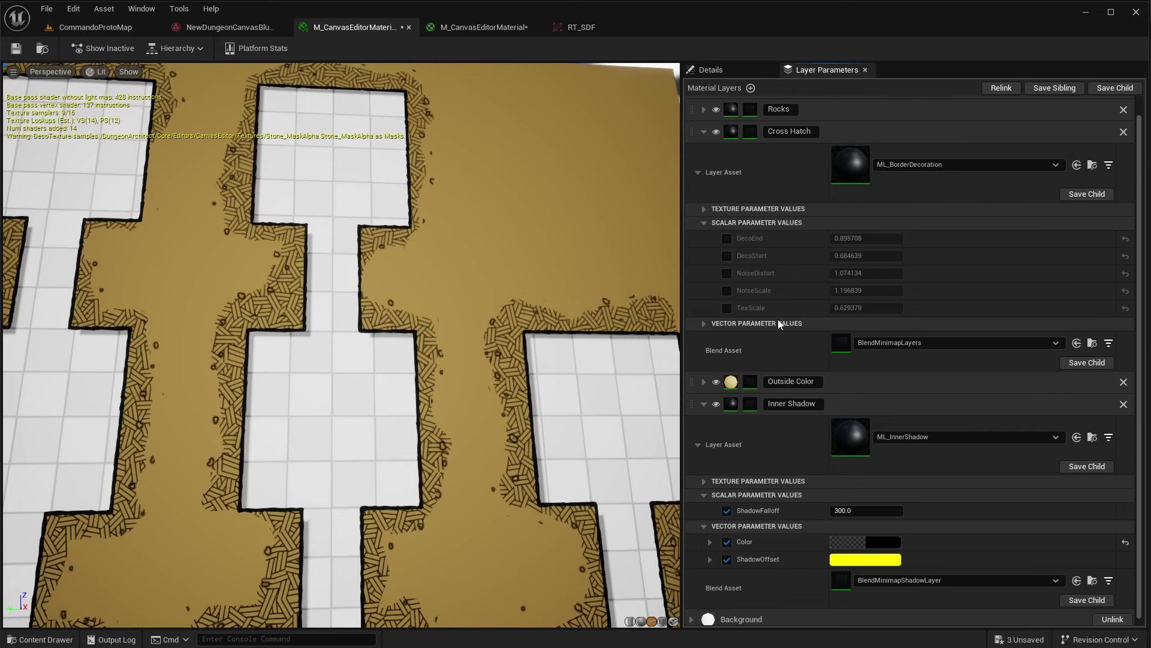
Step: Collapse the Cross Hatch layer and toggle the Inner Shadow layer's visibility off and on to compare the room shading
{"action": "left_click", "coordinate": [704, 150]}
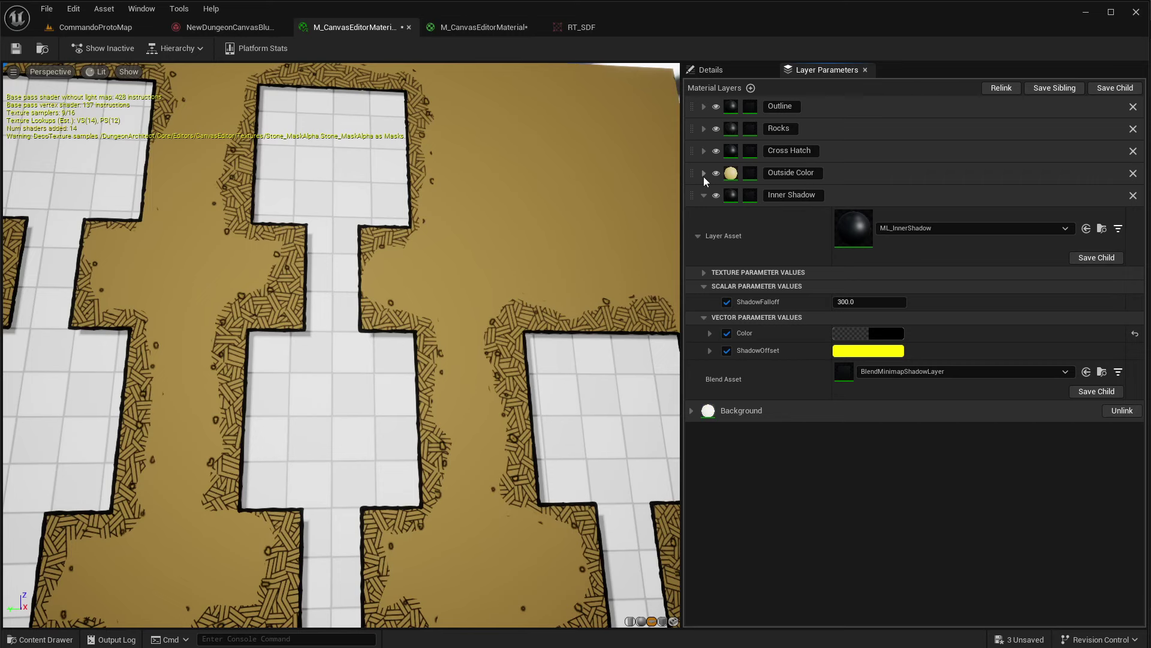
{"action": "left_click", "coordinate": [704, 195]}
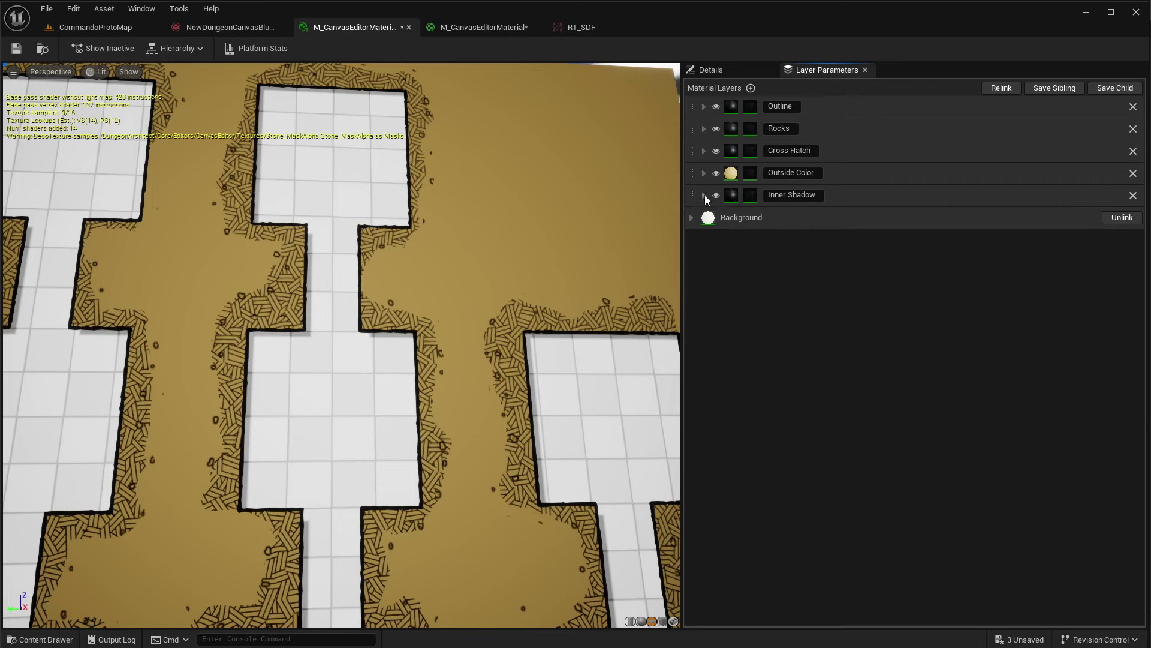
{"action": "left_click", "coordinate": [705, 196]}
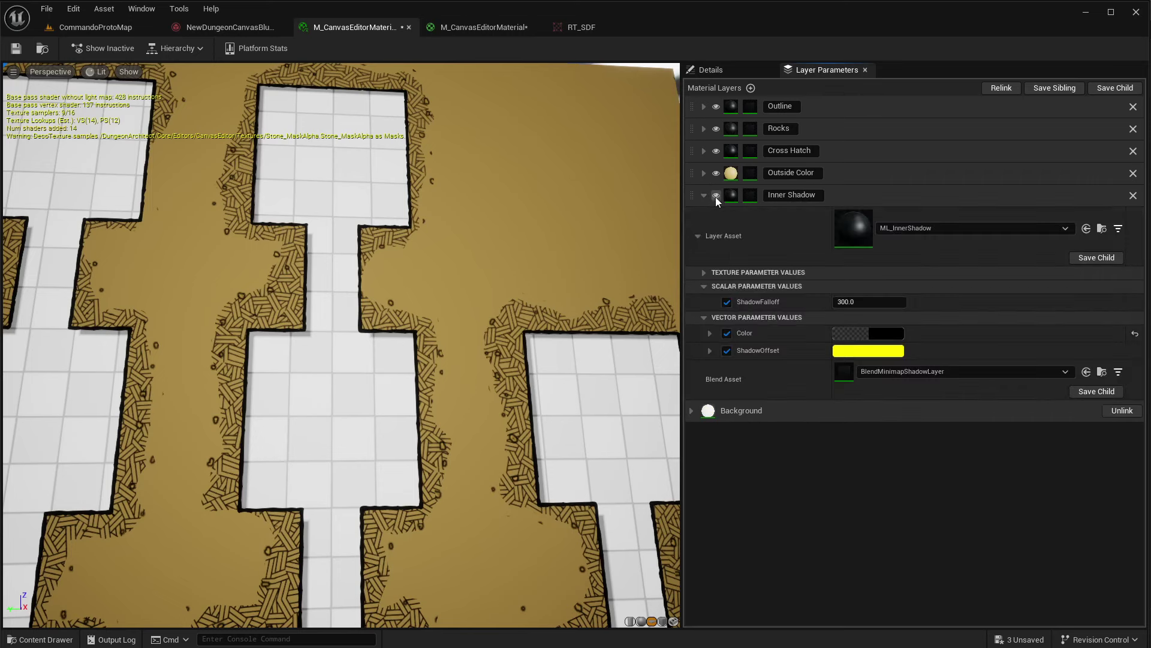
{"action": "left_click", "coordinate": [715, 195]}
{"action": "left_click", "coordinate": [714, 196]}
{"action": "left_click", "coordinate": [715, 196]}
{"action": "left_click", "coordinate": [715, 195]}
{"action": "left_click", "coordinate": [715, 195]}
{"action": "left_click", "coordinate": [714, 195]}
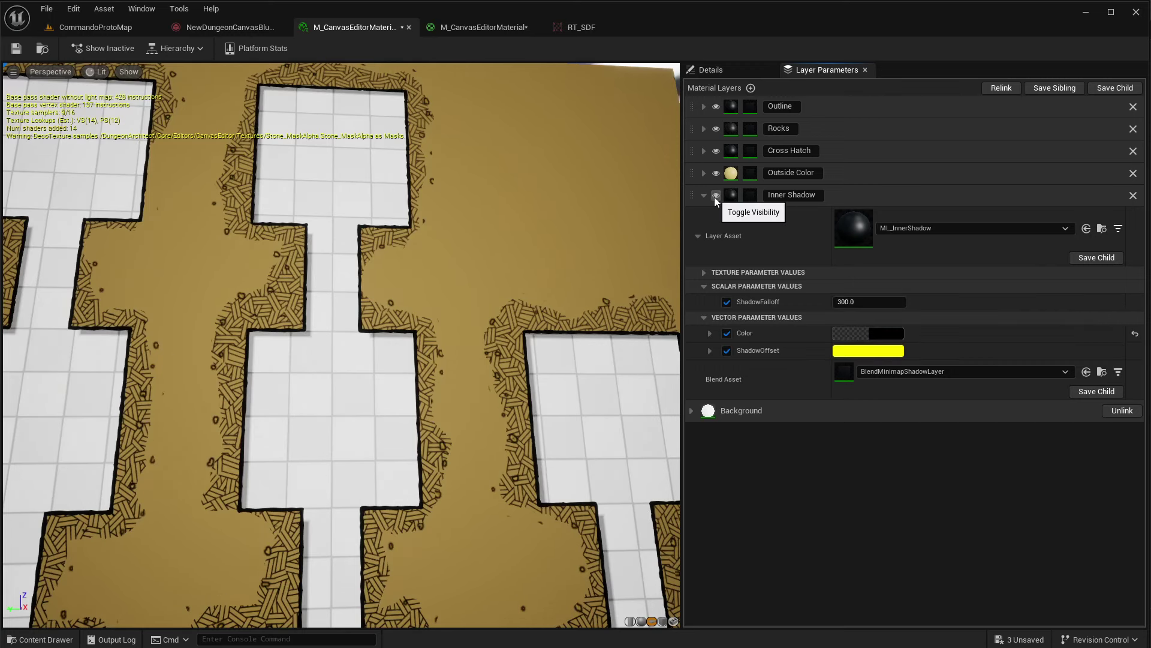
Step: Set the Inner Shadow layer's ShadowOffset to about 1.637 in R and about 1.560 in G
{"action": "left_click", "coordinate": [709, 351]}
{"action": "left_click_drag", "start_coordinate": [881, 367], "coordinate": [900, 382]}
{"action": "scroll", "coordinate": [482, 355], "scroll_direction": "up", "scroll_amount": 10}
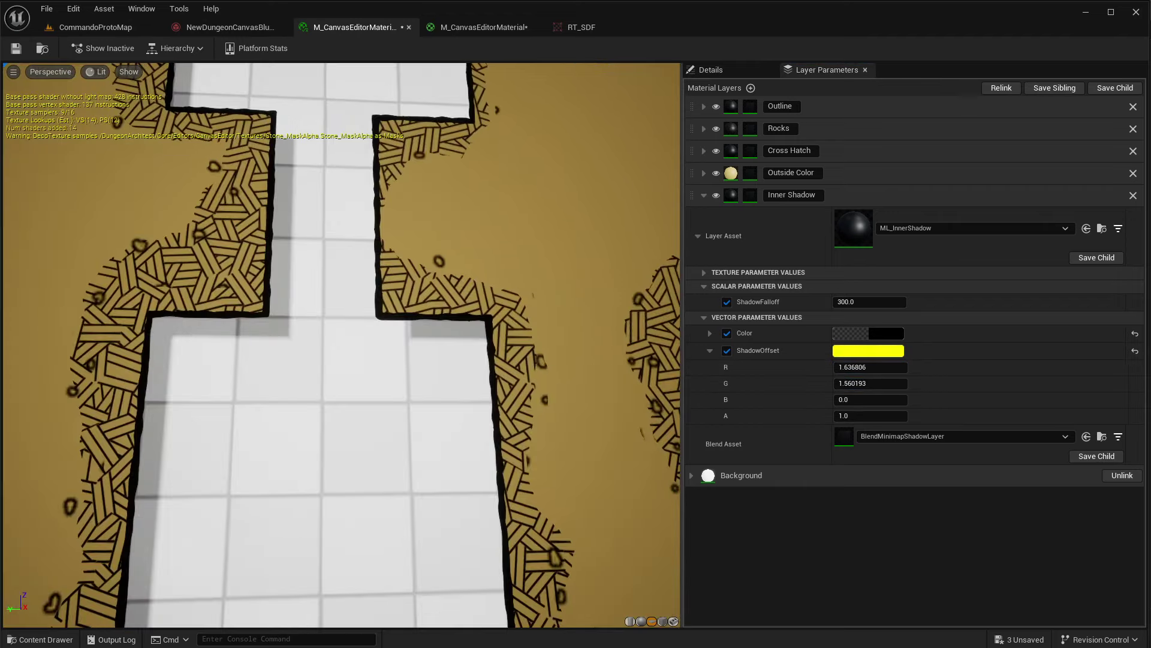
{"action": "scroll", "coordinate": [533, 323], "scroll_direction": "down", "scroll_amount": 10}
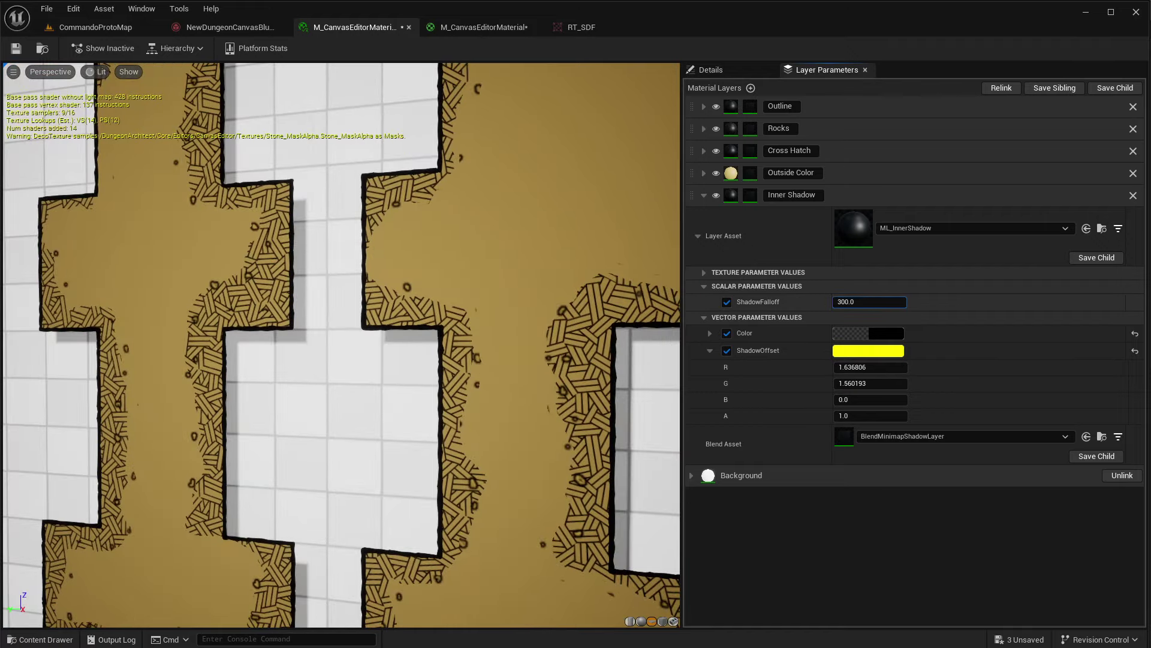
Step: Adjust the Inner Shadow layer's ShadowFalloff, check the shadows across the map, and collapse its layer asset parameters
{"action": "mouse_move", "coordinate": [869, 301]}
{"action": "left_mouse_down"}
{"action": "mouse_move", "coordinate": [840, 301]}
{"action": "mouse_move", "coordinate": [887, 302]}
{"action": "mouse_move", "coordinate": [863, 302]}
{"action": "left_mouse_up"}
{"action": "right_click_drag", "start_coordinate": [419, 330], "coordinate": [396, 288]}
{"action": "left_click_drag", "start_coordinate": [395, 288], "coordinate": [444, 306]}
{"action": "left_click_drag", "start_coordinate": [324, 336], "coordinate": [345, 335]}
{"action": "left_click", "coordinate": [698, 235]}
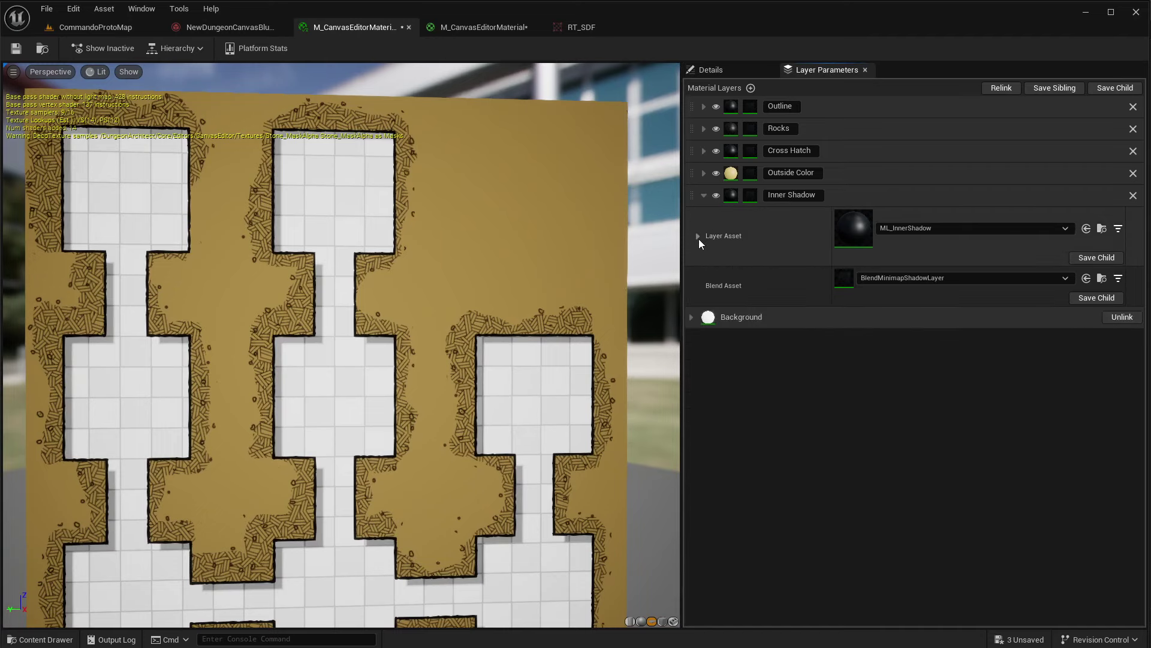
{"action": "right_click_drag", "start_coordinate": [495, 272], "coordinate": [495, 312]}
{"action": "left_click_drag", "start_coordinate": [522, 273], "coordinate": [494, 272]}
{"action": "right_click_drag", "start_coordinate": [495, 272], "coordinate": [495, 246]}
{"action": "left_click_drag", "start_coordinate": [494, 273], "coordinate": [533, 268]}
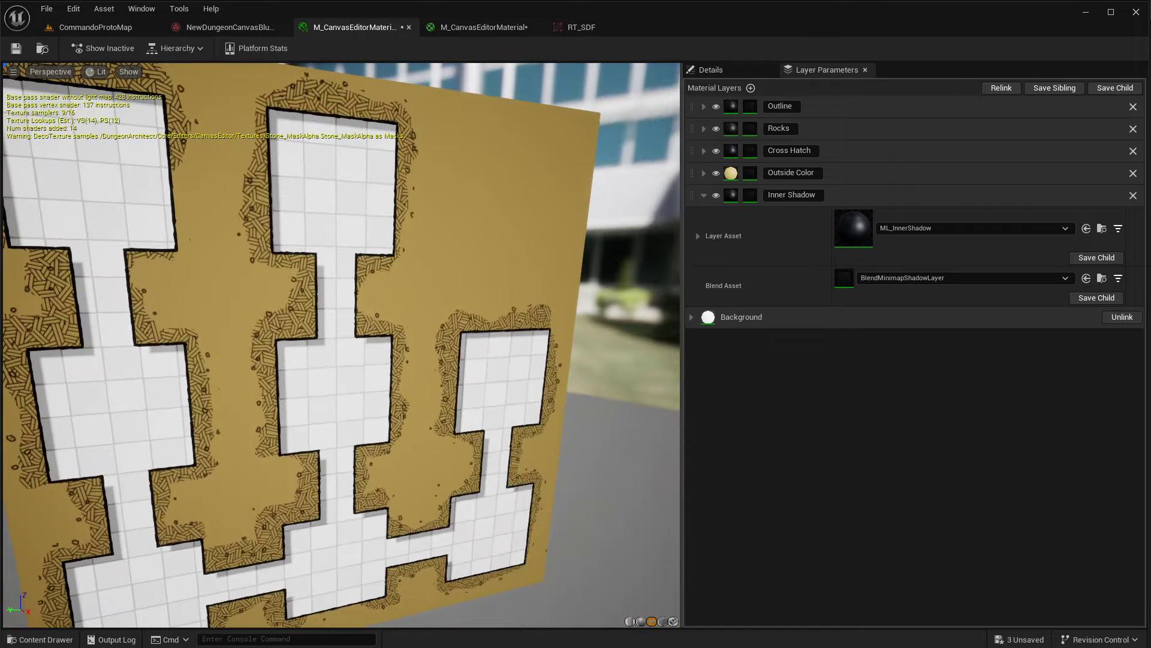